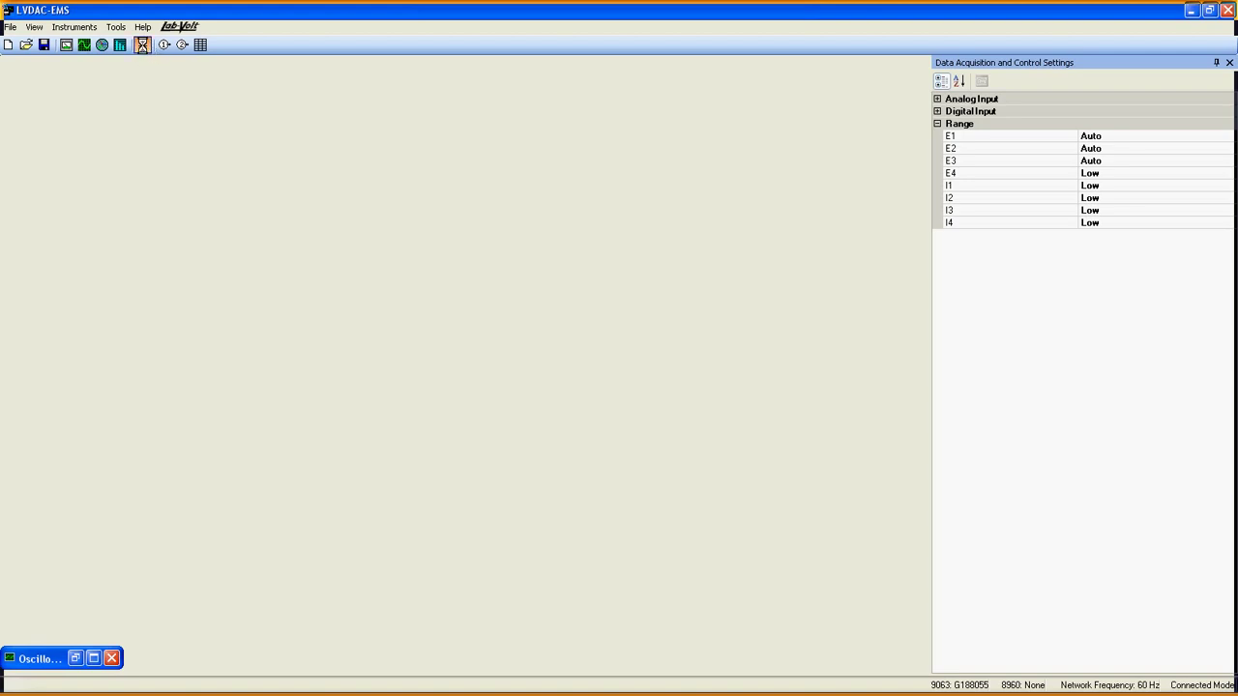
# - Open the Thyristor Control window and bring up its list of thyristor functions
pyautogui.click(143, 45)
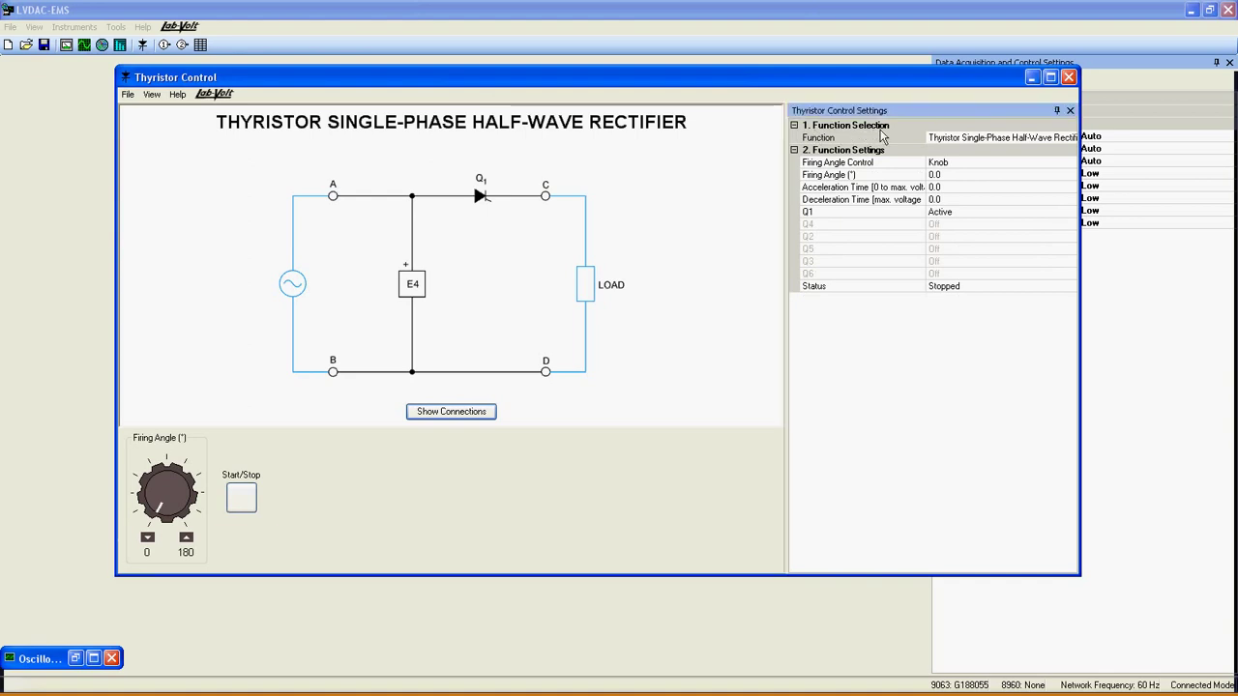
pyautogui.click(1059, 136)
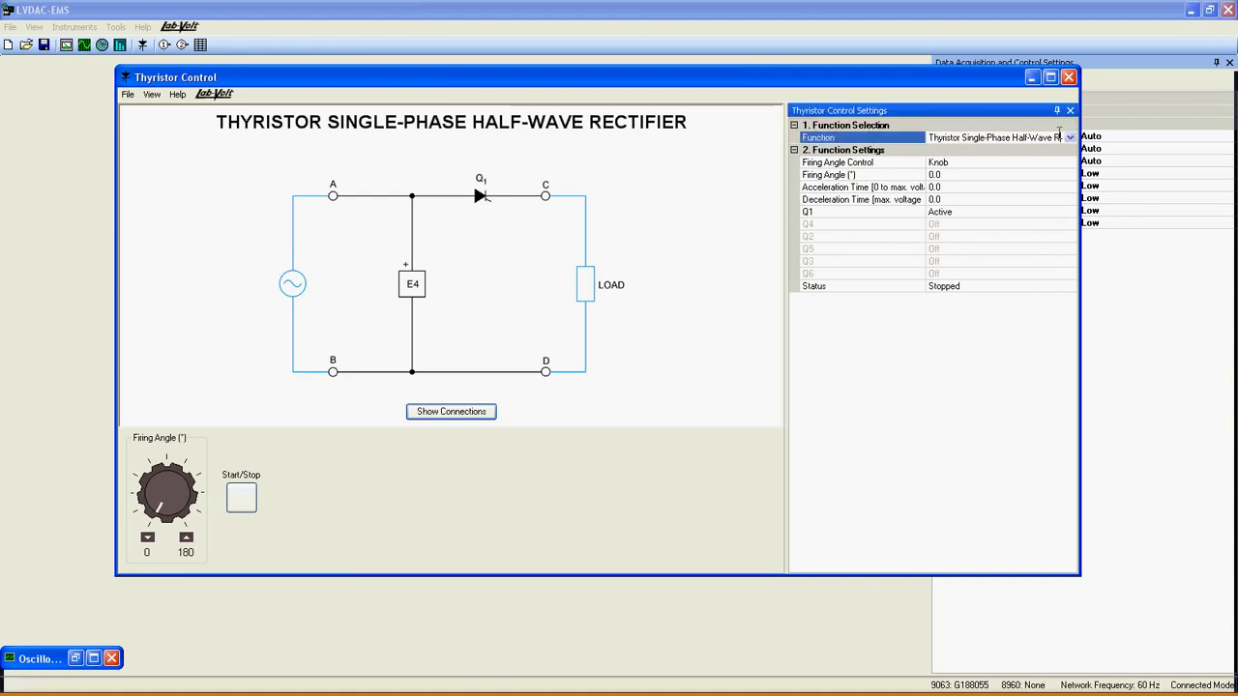
pyautogui.click(1070, 138)
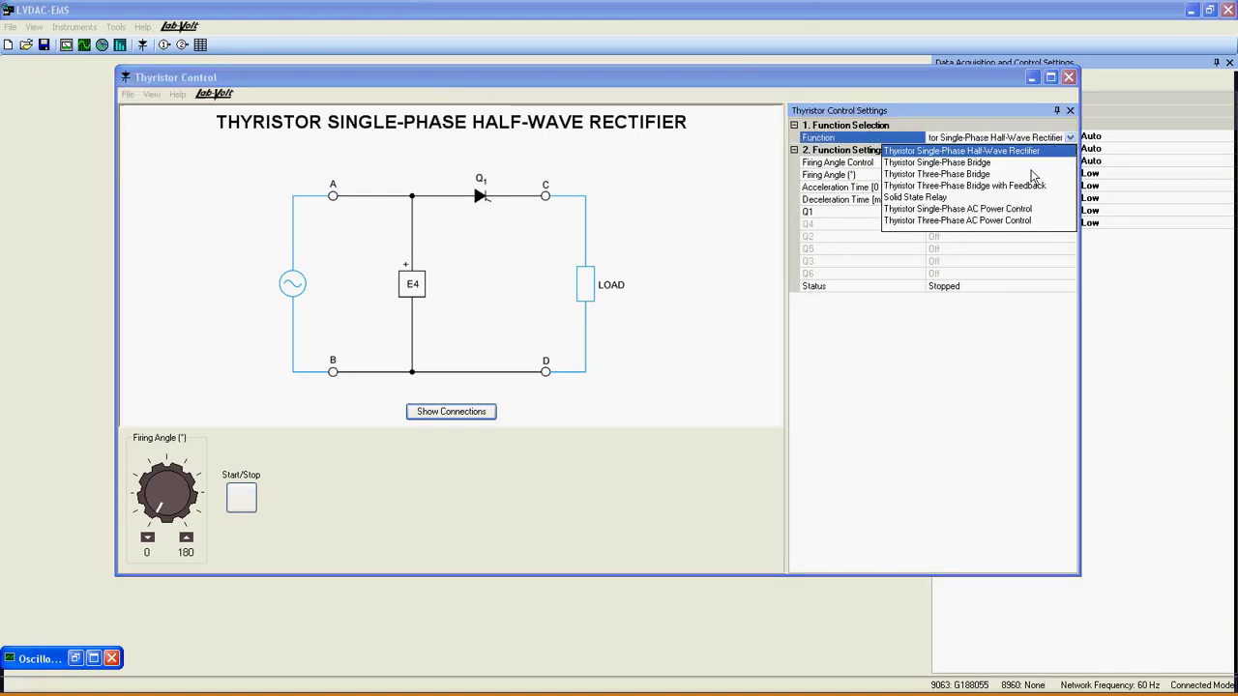
# - Choose Thyristor Three-Phase AC Power Control and set the load configuration to 6 wires, delta (6D)
pyautogui.click(1015, 220)
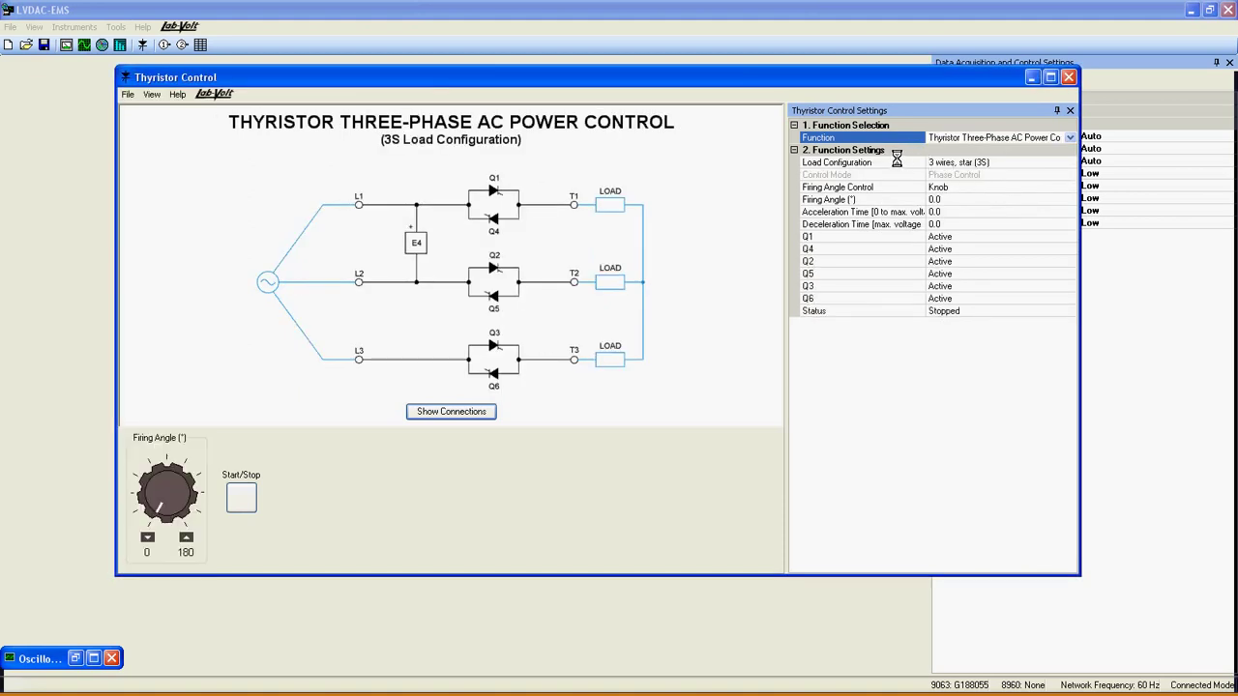
pyautogui.click(1044, 164)
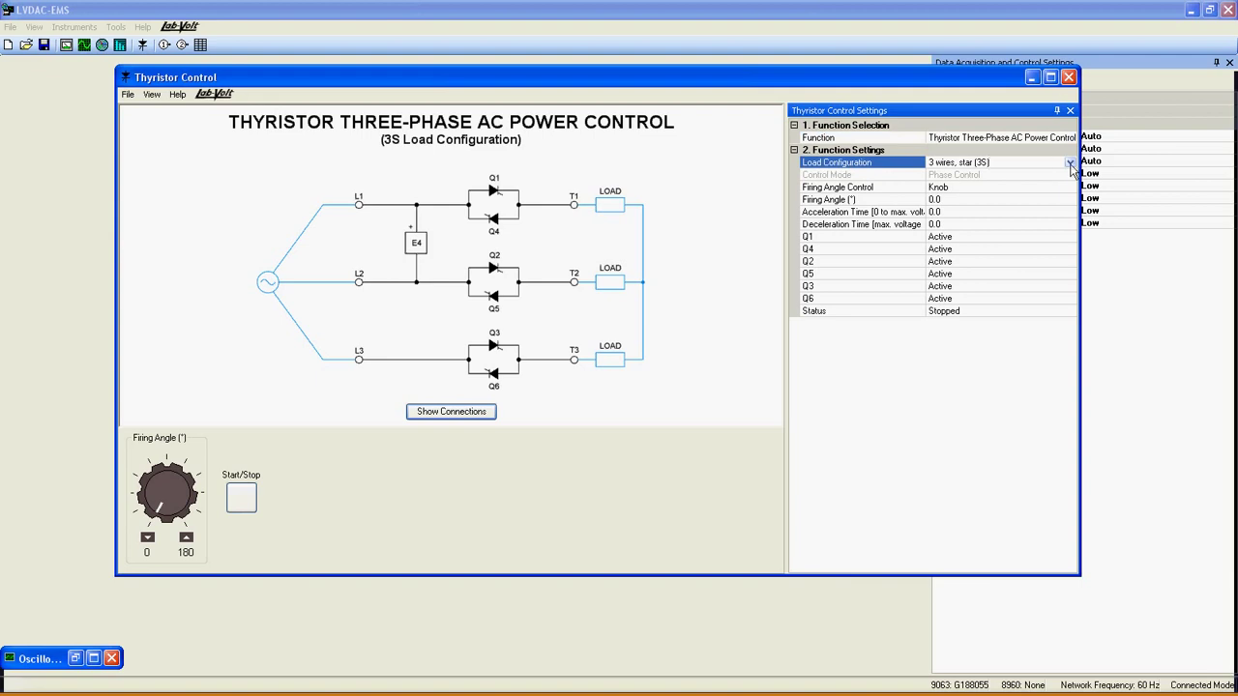
pyautogui.click(1069, 163)
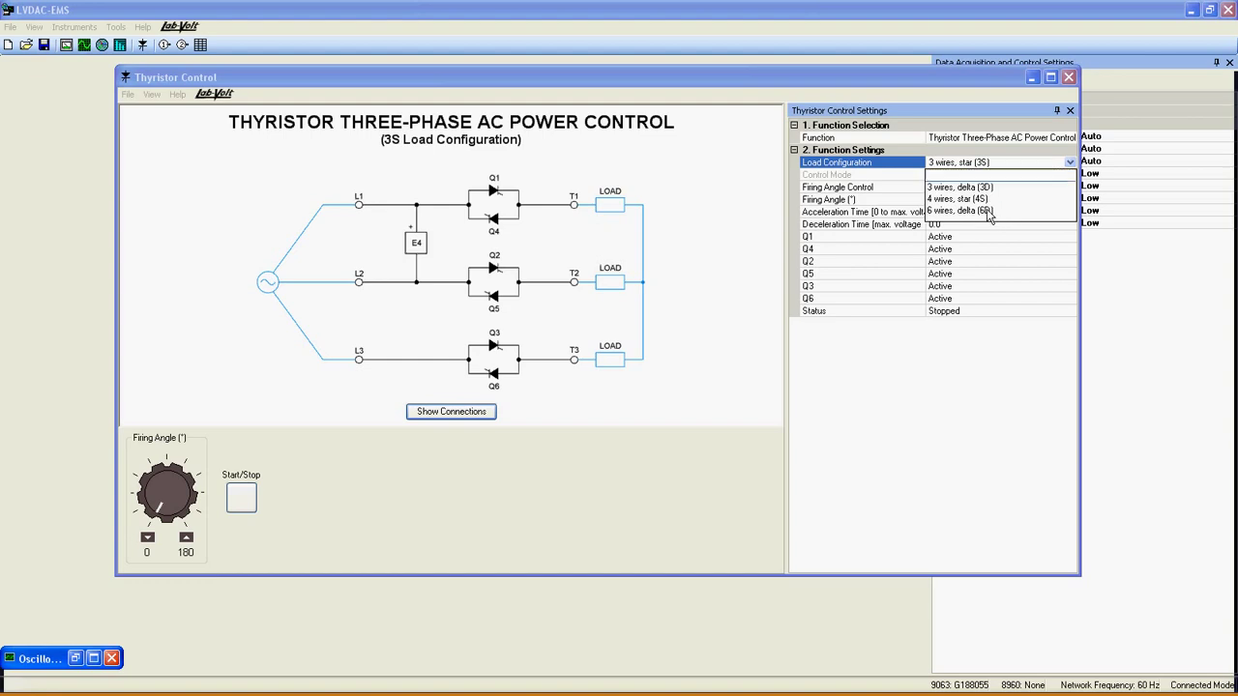
pyautogui.click(987, 211)
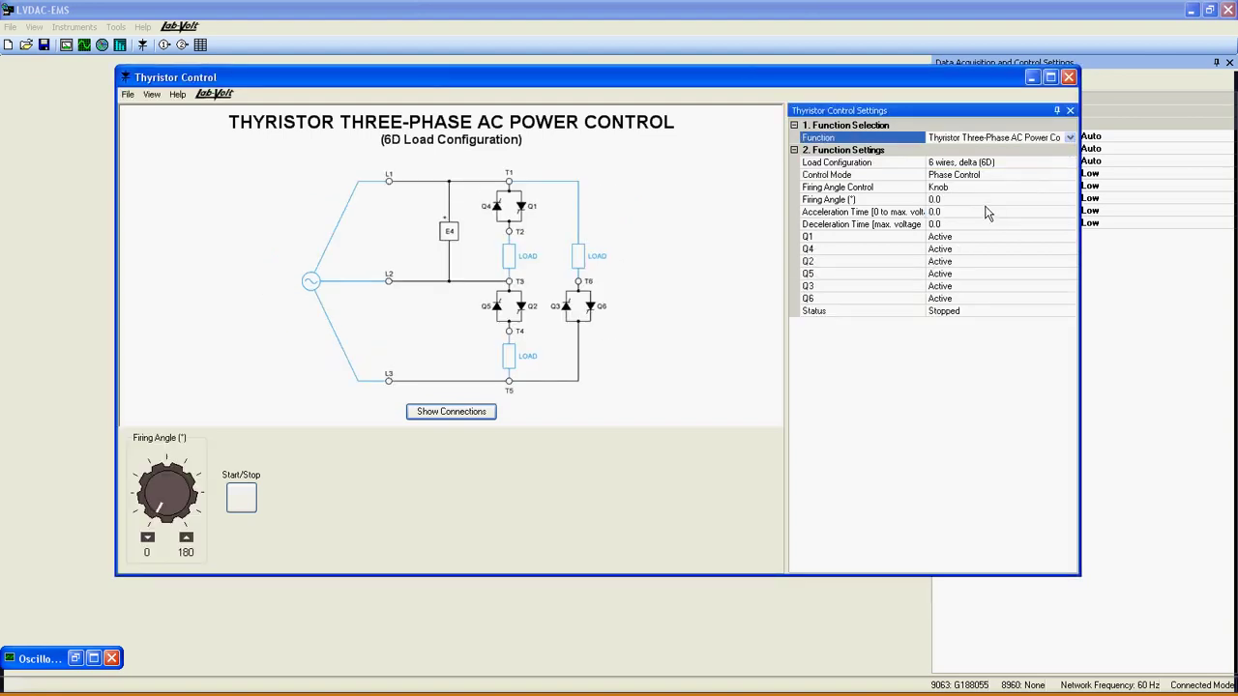
# - Keep the Control Mode at Phase Control
pyautogui.click(1021, 175)
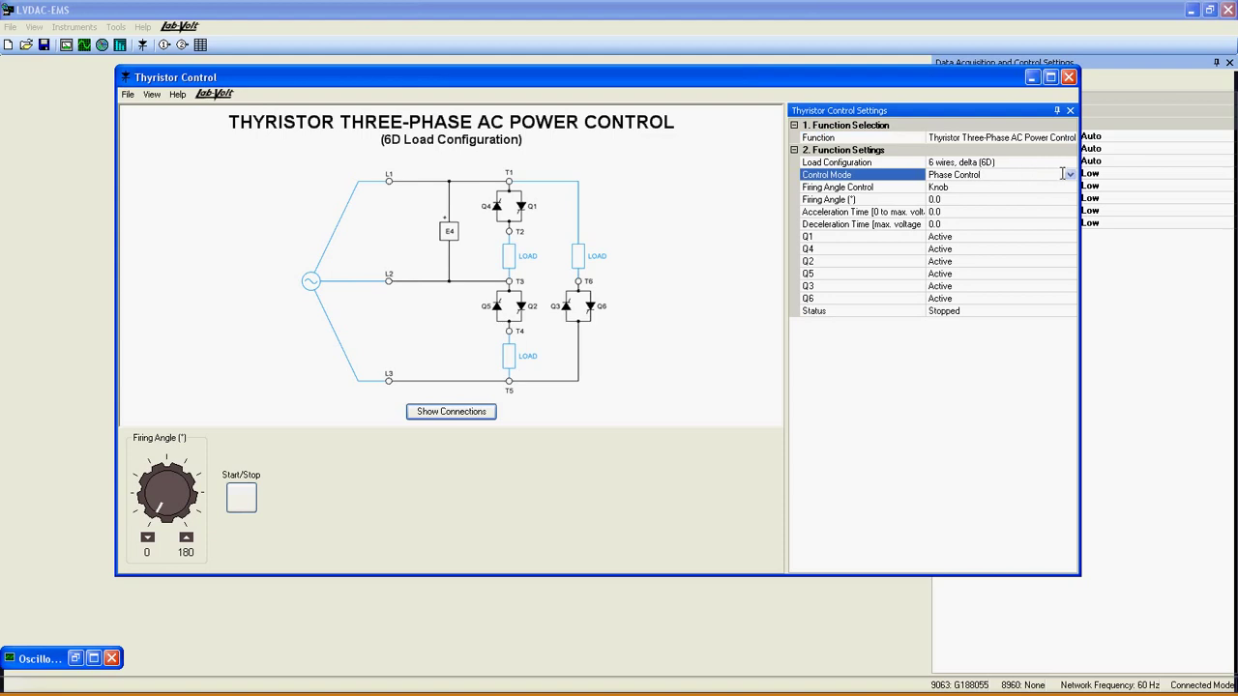
pyautogui.click(1070, 175)
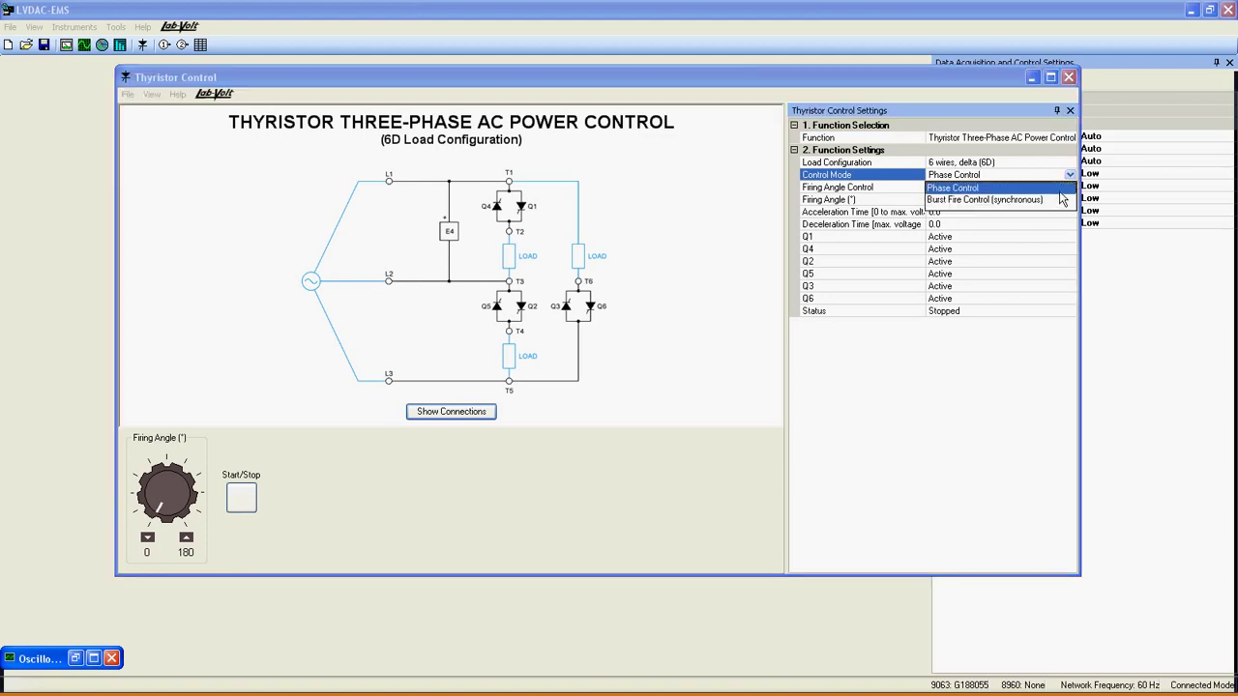
pyautogui.click(1031, 188)
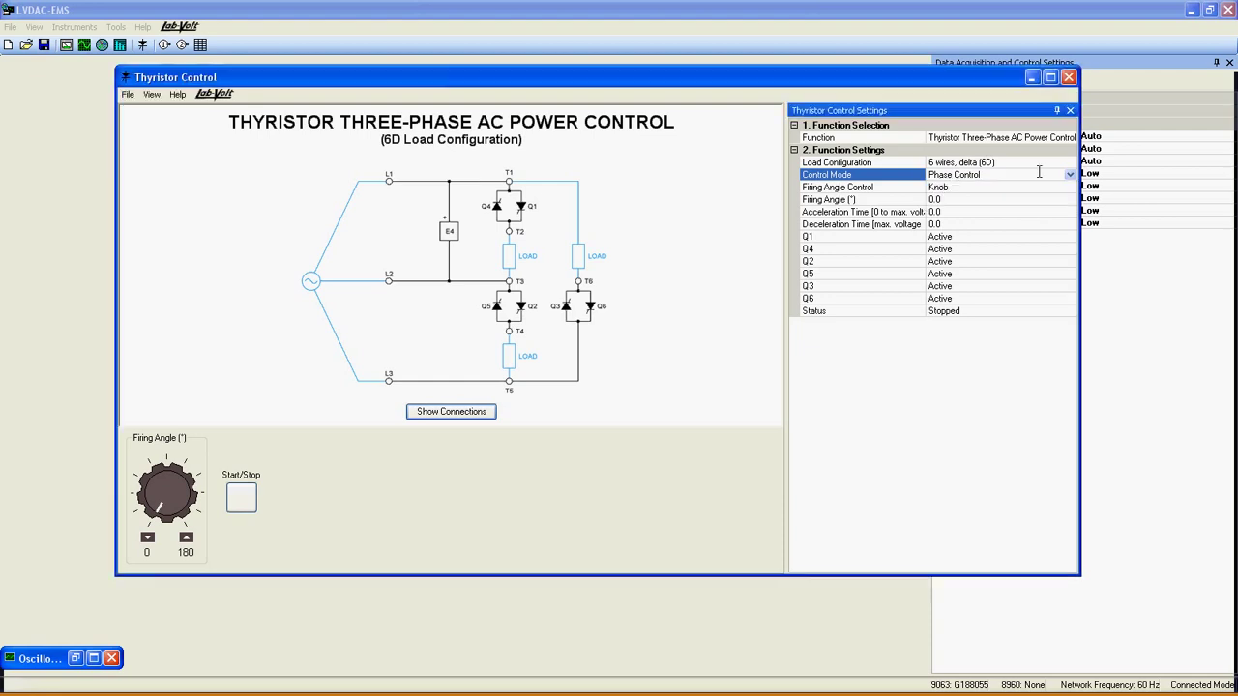
# - Switch the load configuration back to 3 wires, star (3S)
pyautogui.click(1057, 162)
pyautogui.click(1069, 162)
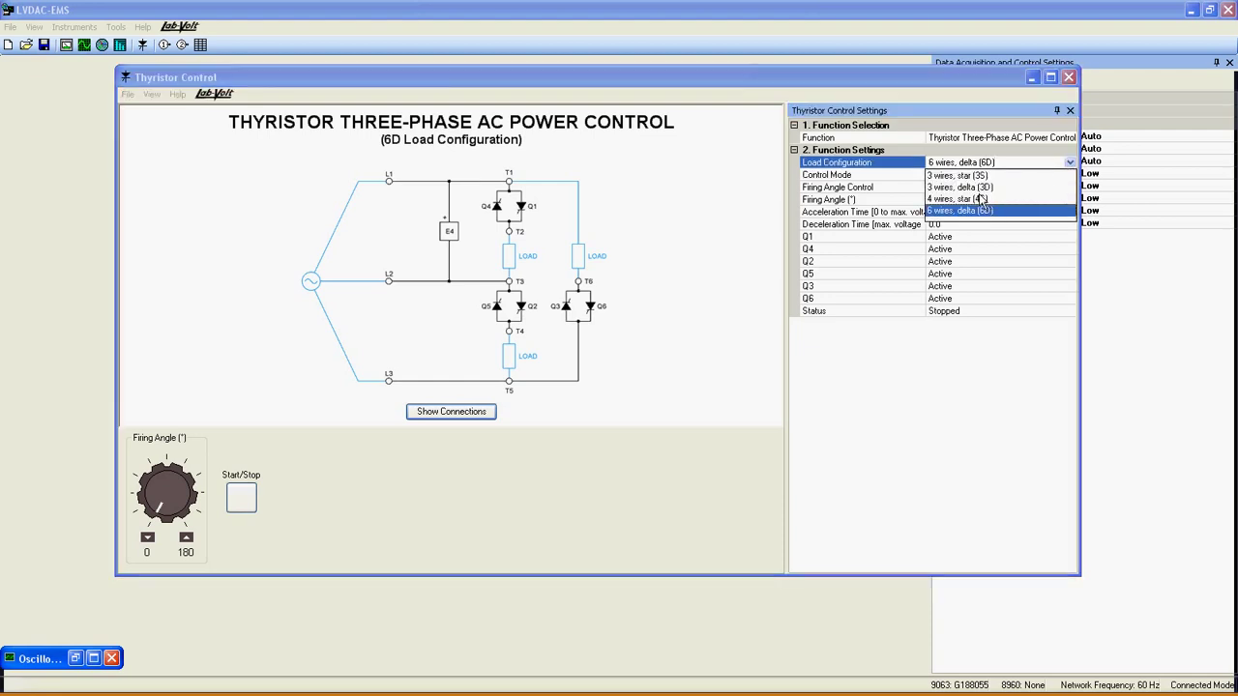
pyautogui.click(987, 175)
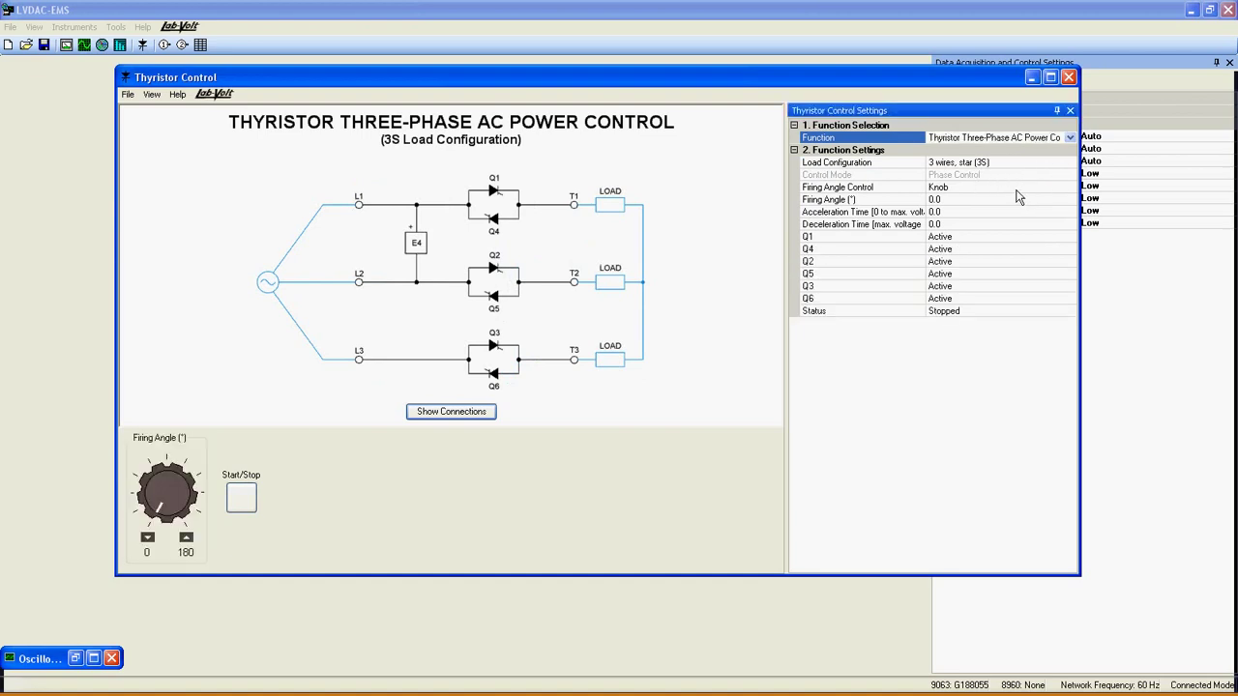
pyautogui.click(1014, 187)
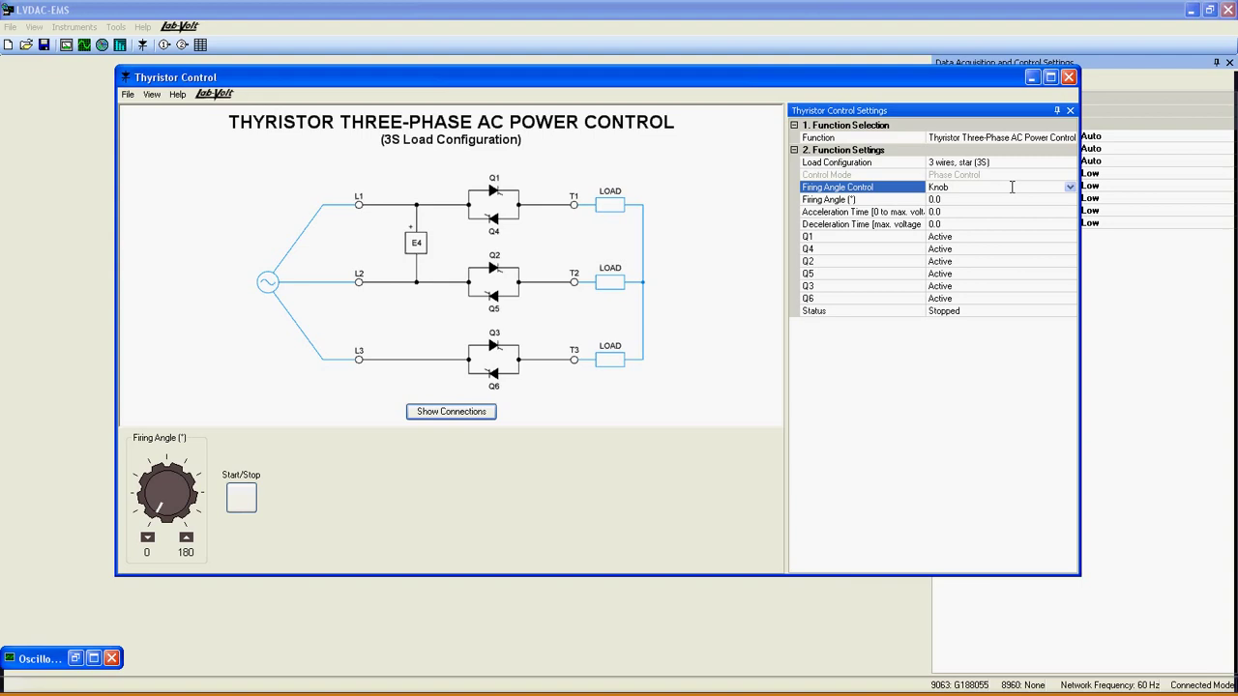
pyautogui.click(1069, 189)
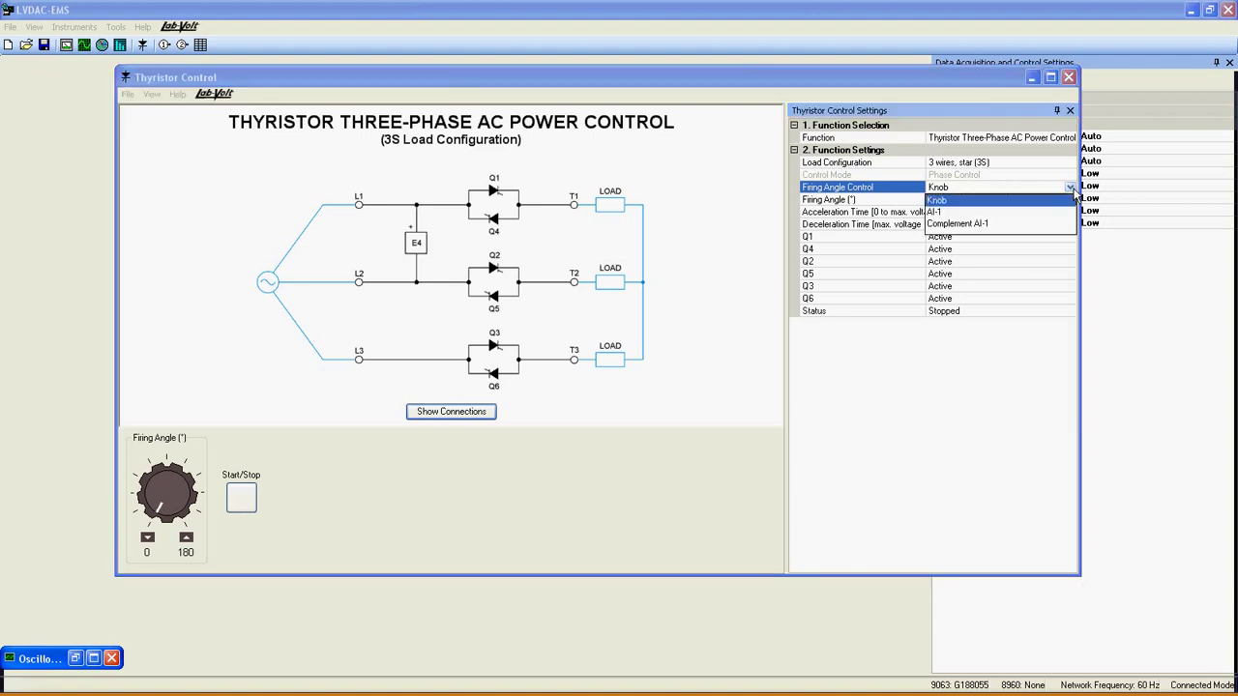
pyautogui.click(947, 201)
pyautogui.click(971, 200)
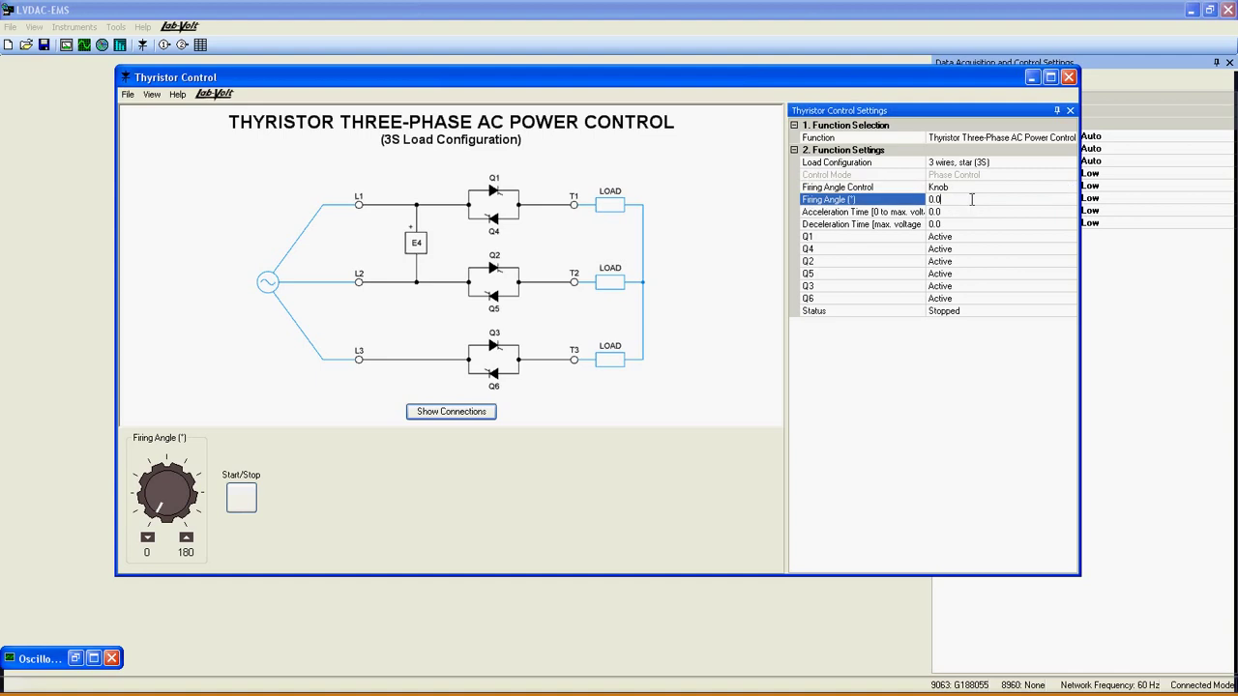
pyautogui.click(1069, 163)
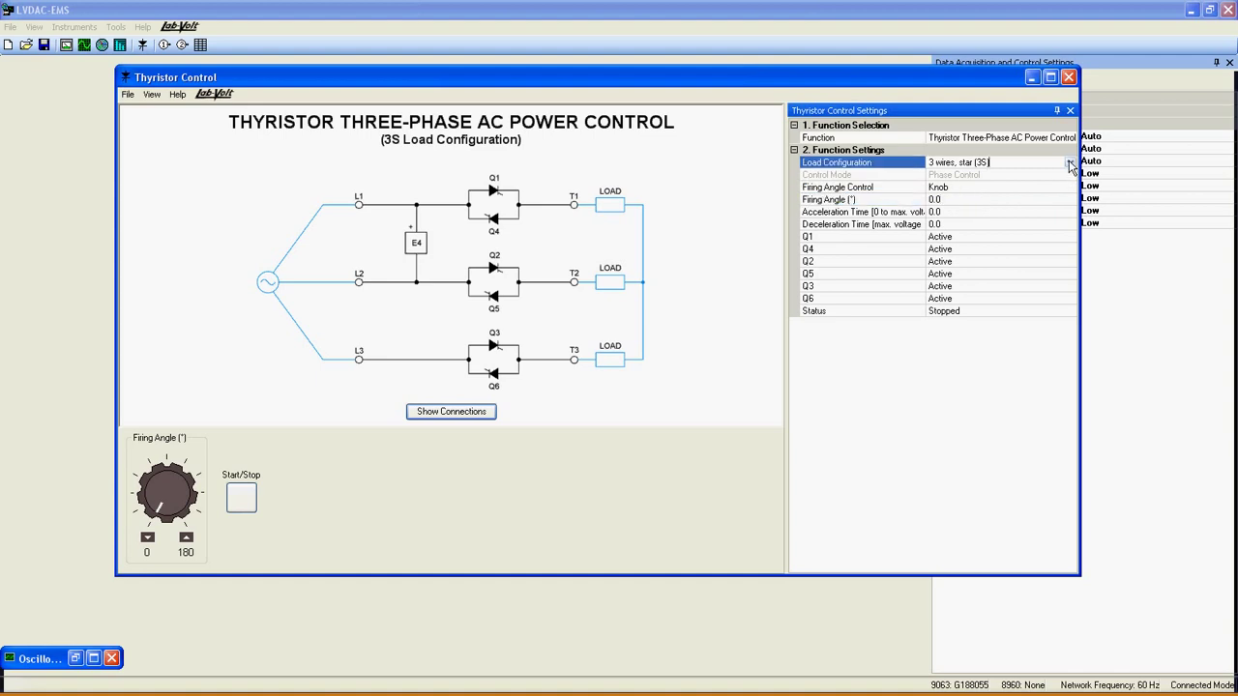
# - Set the load configuration to 6D and try Burst Fire Control (synchronous) as control mode
pyautogui.click(1070, 162)
pyautogui.click(983, 210)
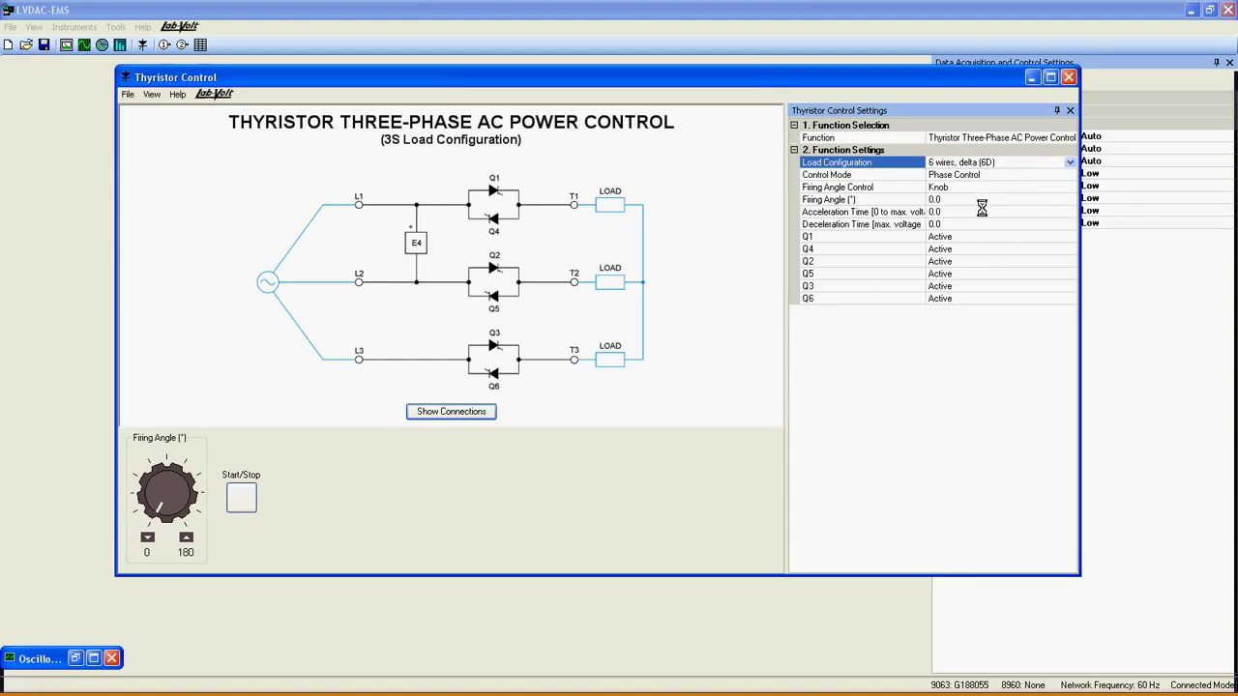
pyautogui.click(1067, 177)
pyautogui.click(1069, 175)
pyautogui.click(1006, 198)
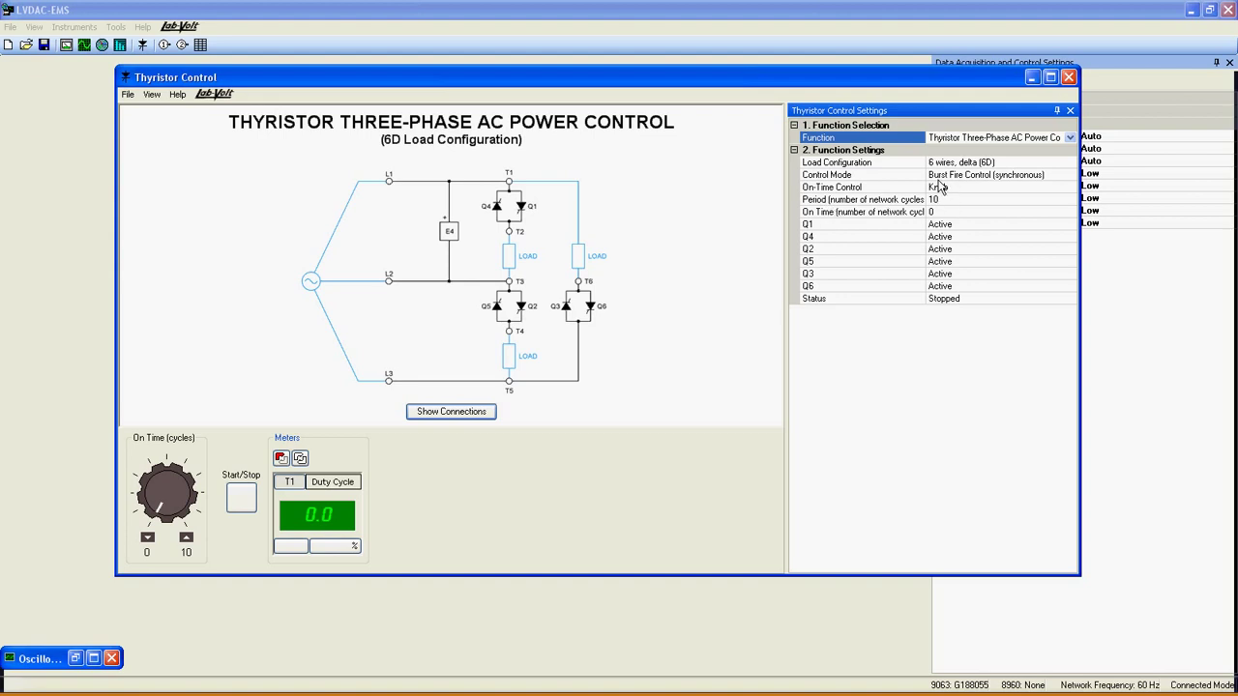
# - Return the control mode to Phase Control and check the acceleration and deceleration times
pyautogui.click(1070, 178)
pyautogui.click(1071, 180)
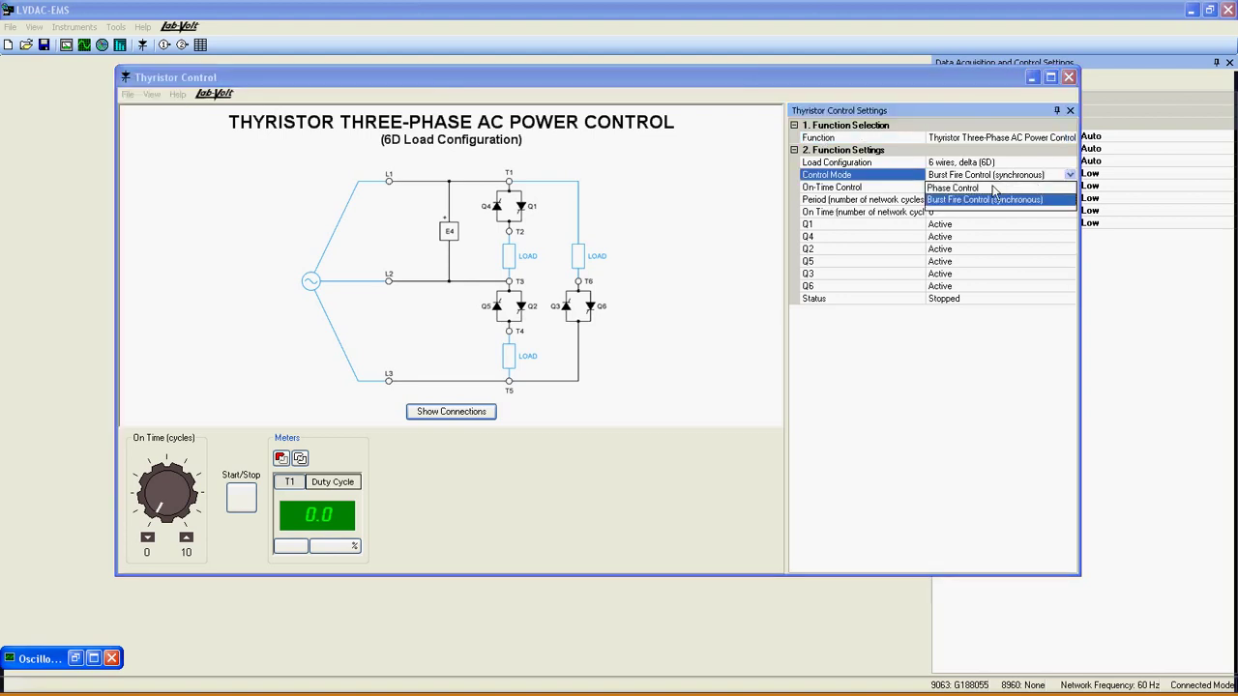
pyautogui.click(1064, 188)
pyautogui.click(967, 211)
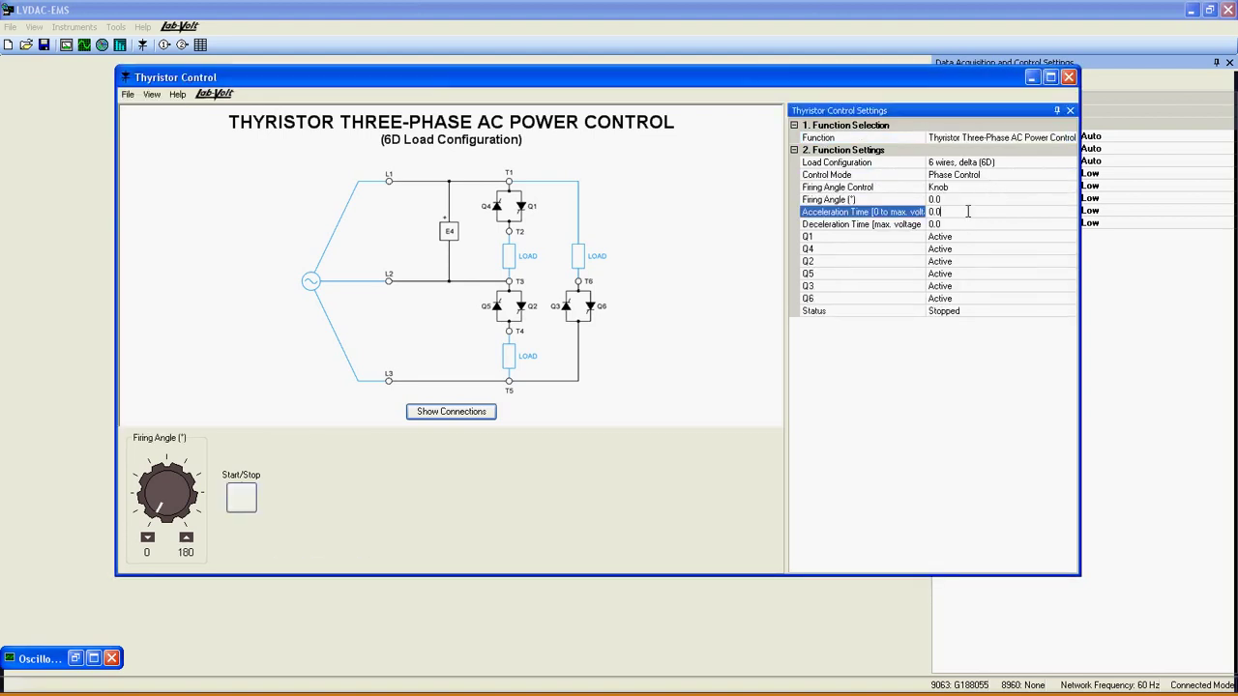
pyautogui.click(967, 223)
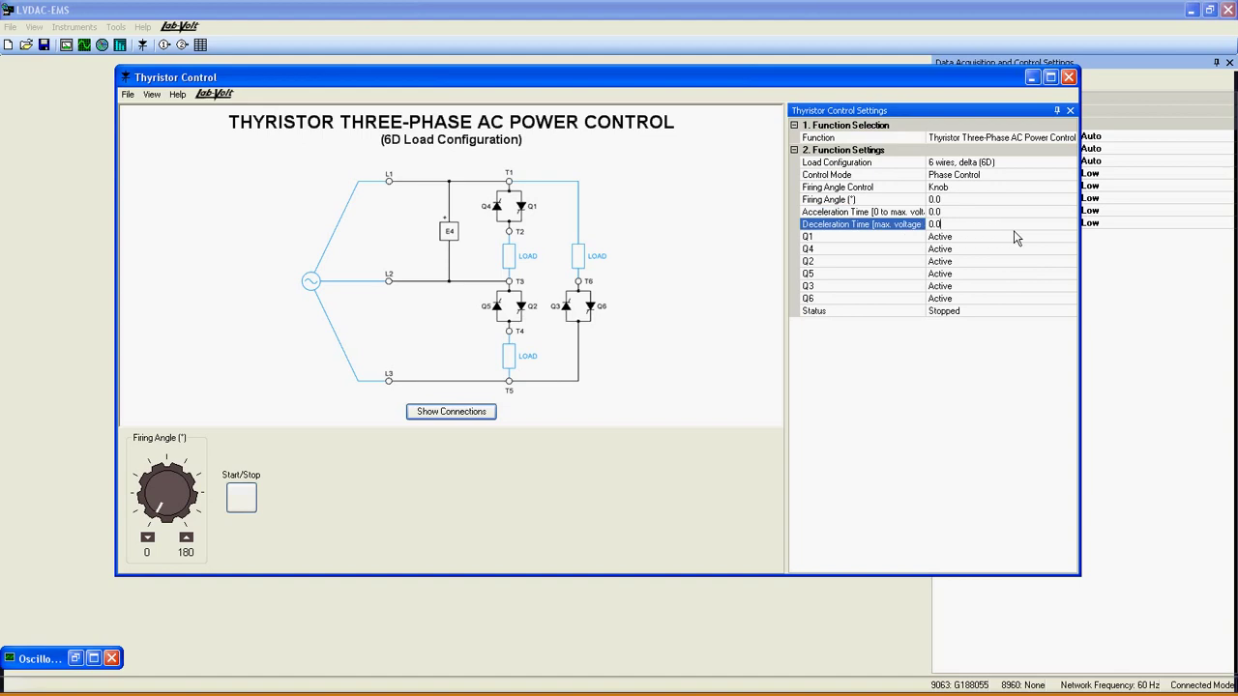
pyautogui.click(1009, 237)
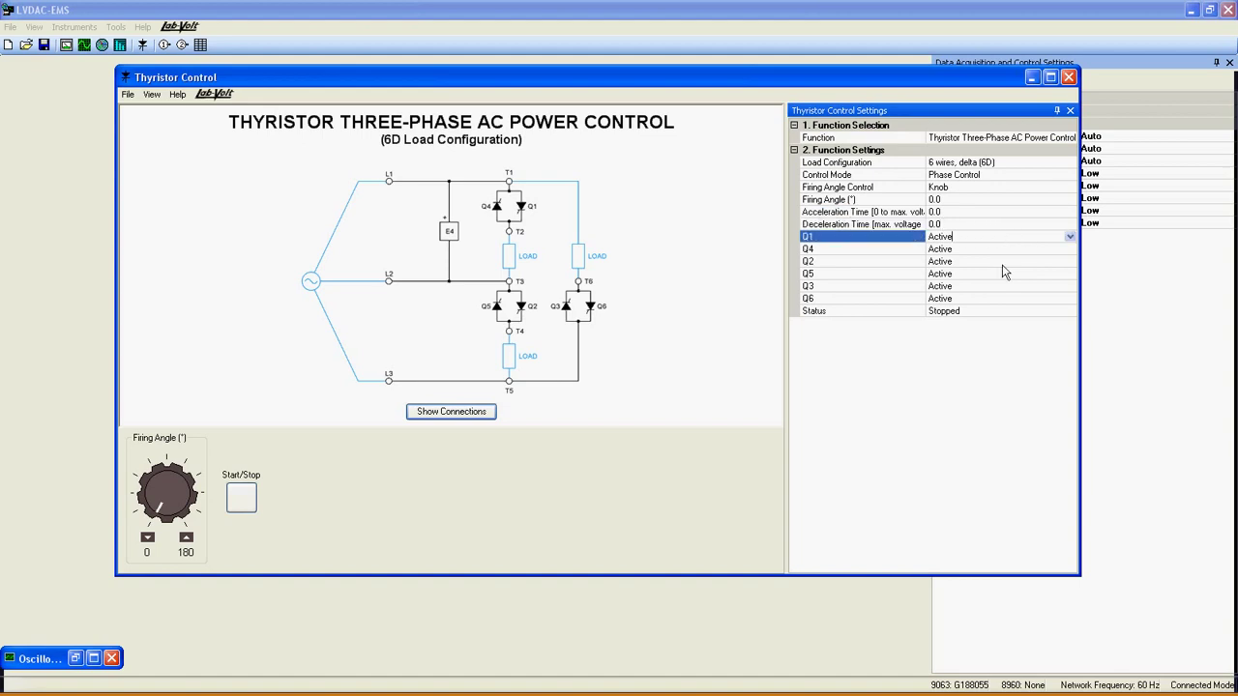
pyautogui.click(994, 298)
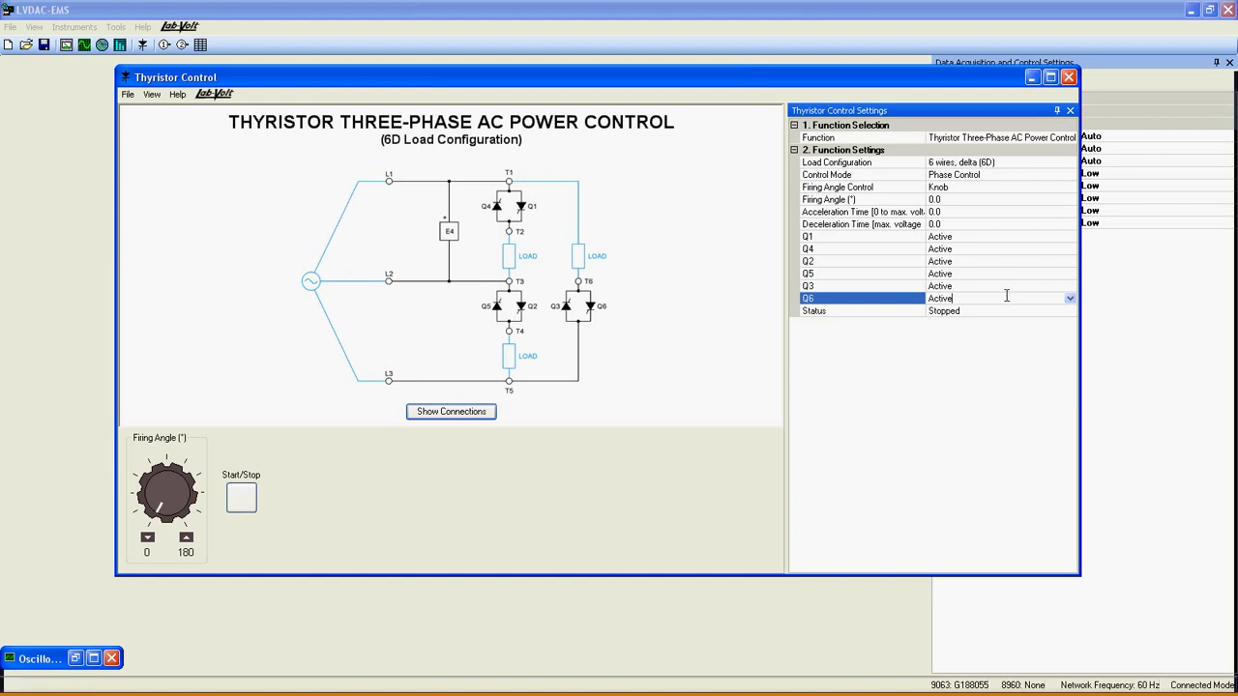
pyautogui.click(1069, 299)
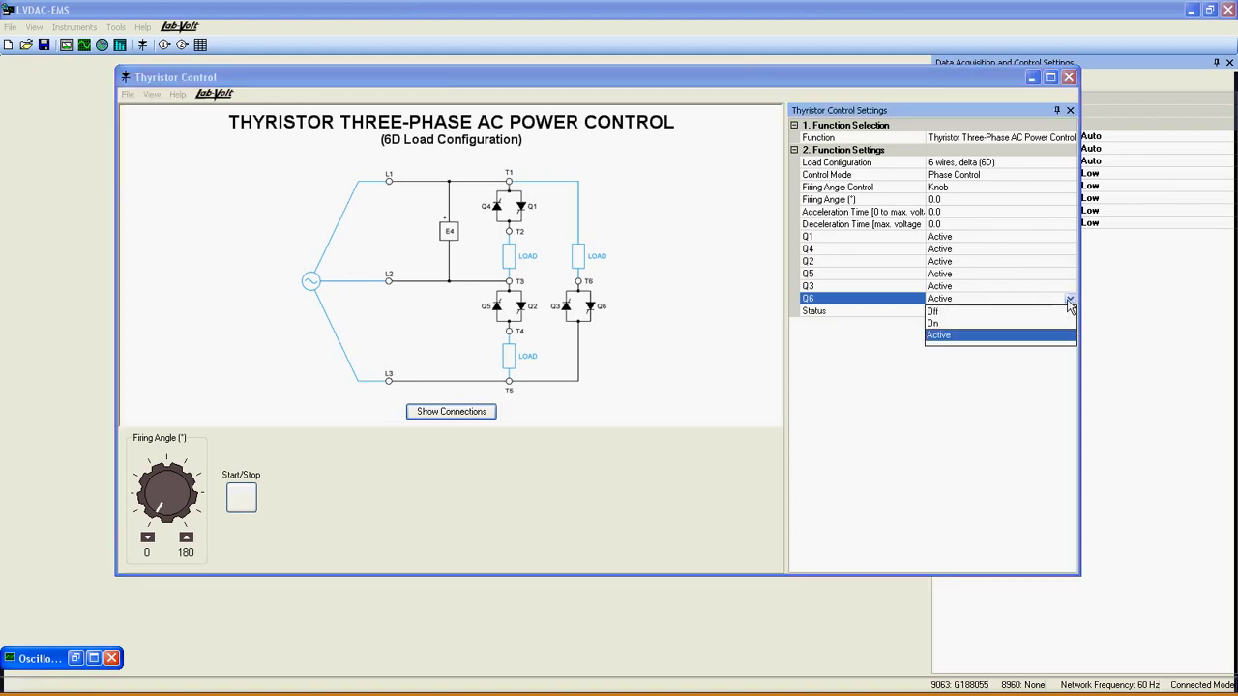
pyautogui.click(943, 335)
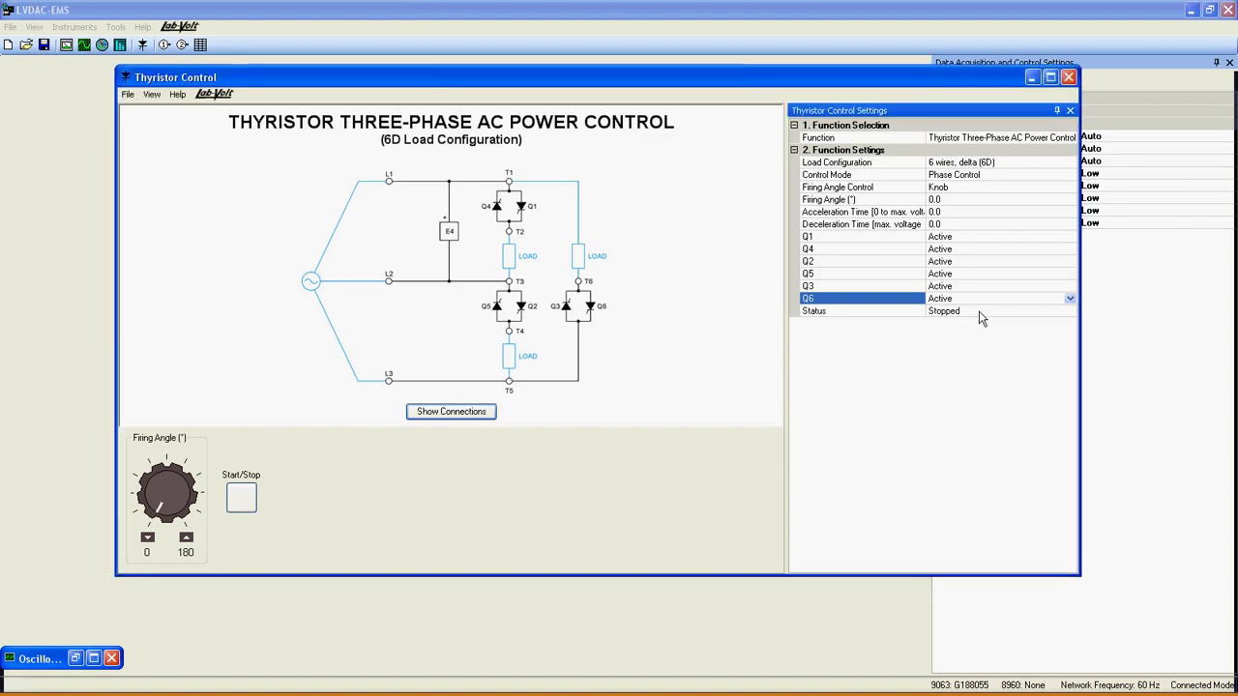
# - Leave the status at Stopped and turn the firing angle knob to 29.4°
pyautogui.click(978, 311)
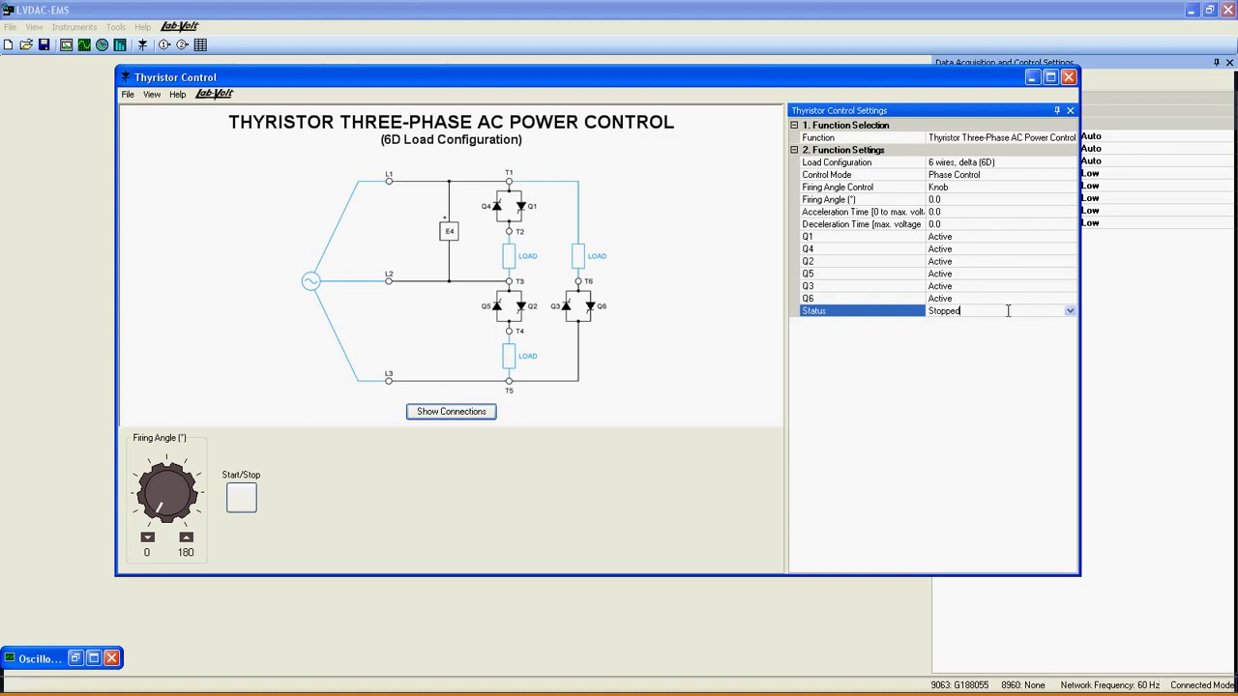
pyautogui.click(1069, 311)
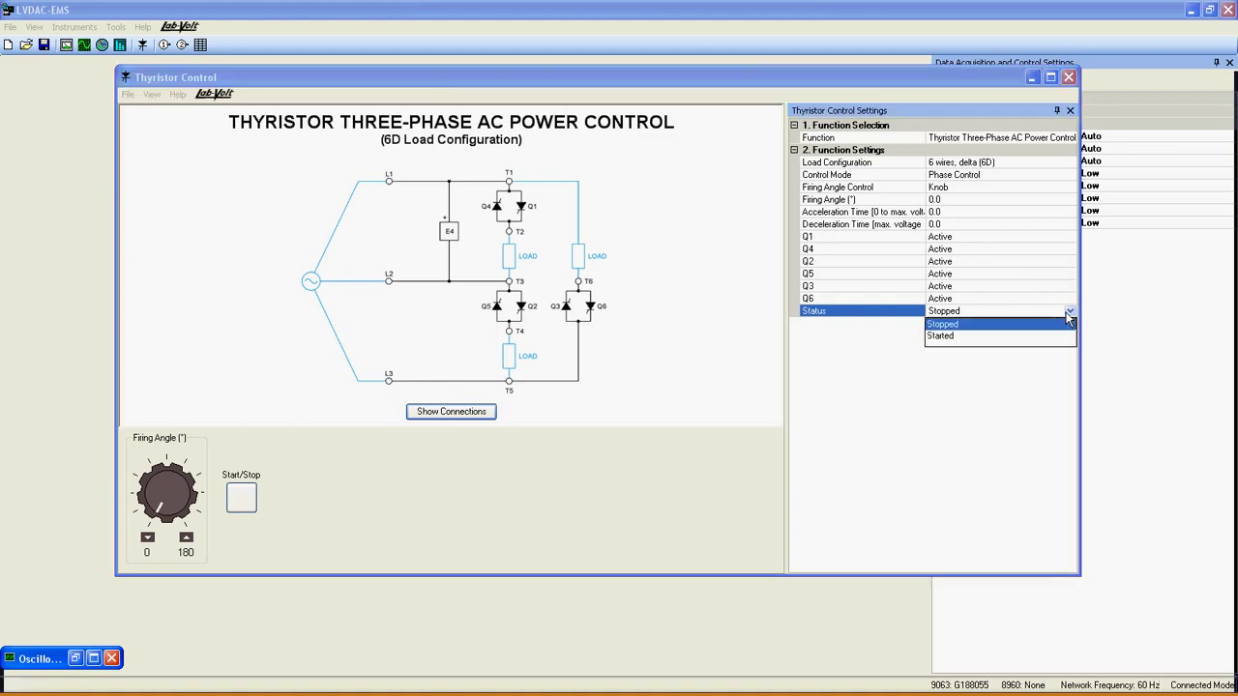
pyautogui.click(1013, 326)
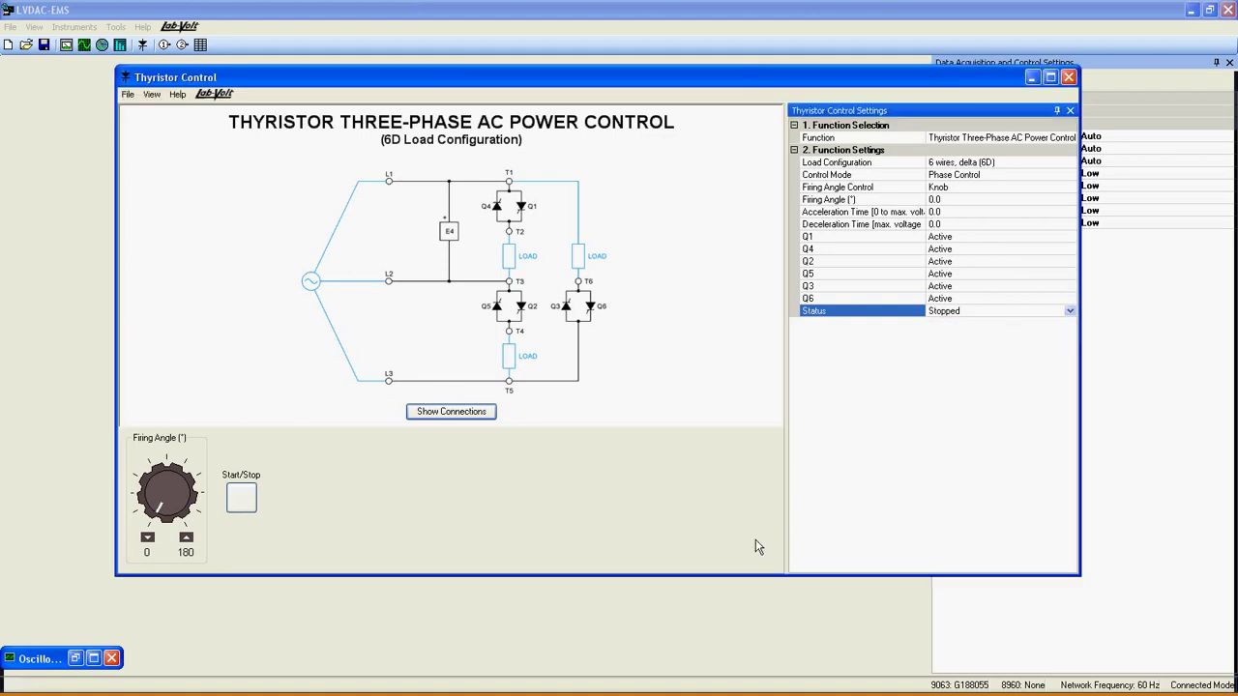
pyautogui.moveTo(160, 520)
pyautogui.mouseDown()
pyautogui.moveTo(140, 498)
pyautogui.moveTo(174, 469)
pyautogui.moveTo(155, 499)
pyautogui.mouseUp()
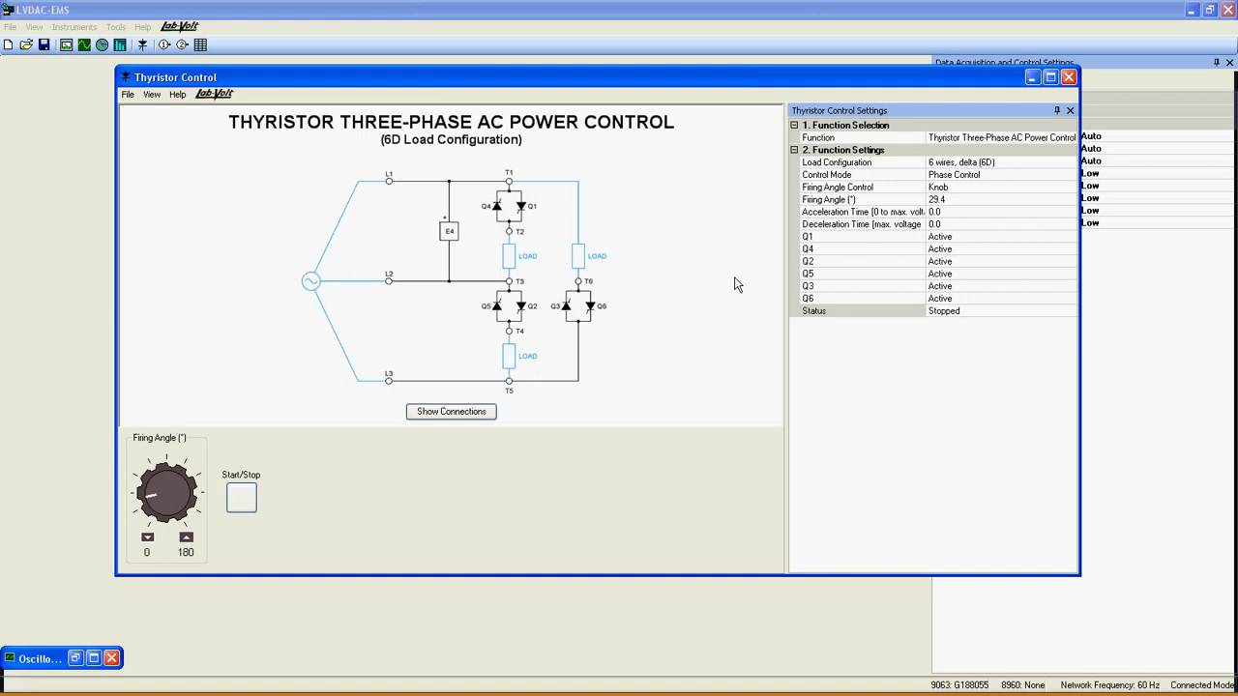
# - Switch the load configuration to 3 wires, star (3S)
pyautogui.click(1044, 166)
pyautogui.click(1048, 165)
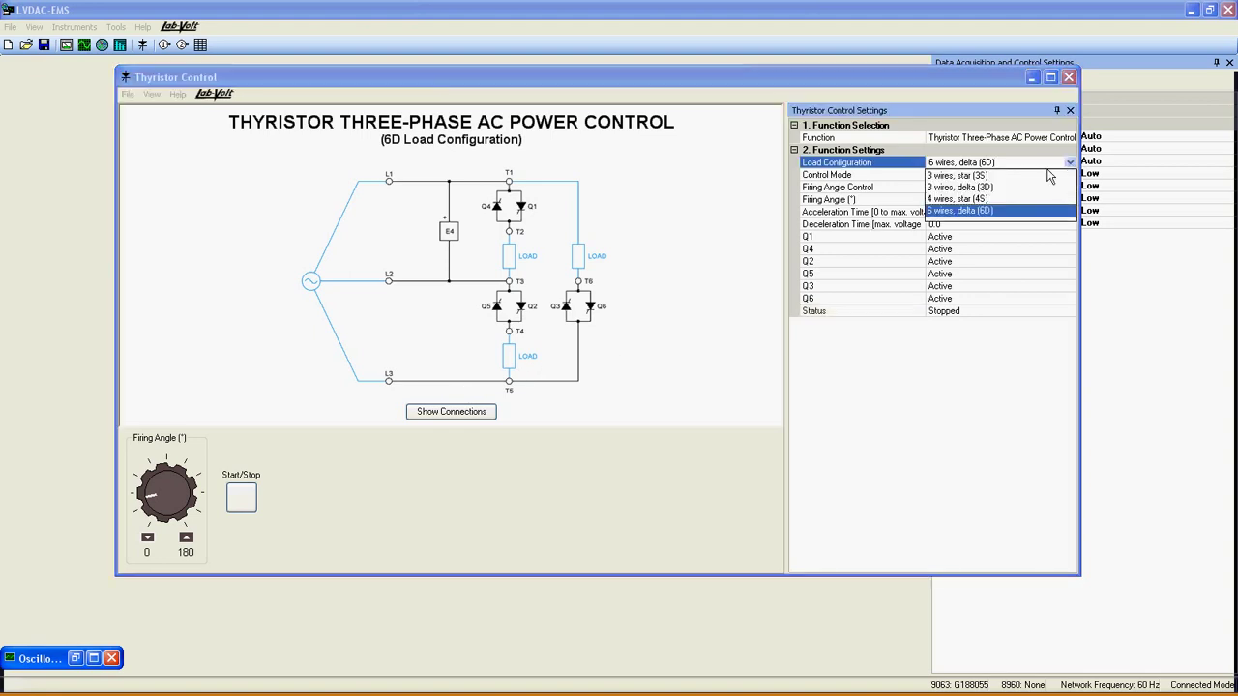
pyautogui.click(967, 175)
# - View the 3S wiring connections diagram enlarged, then close it
pyautogui.click(474, 413)
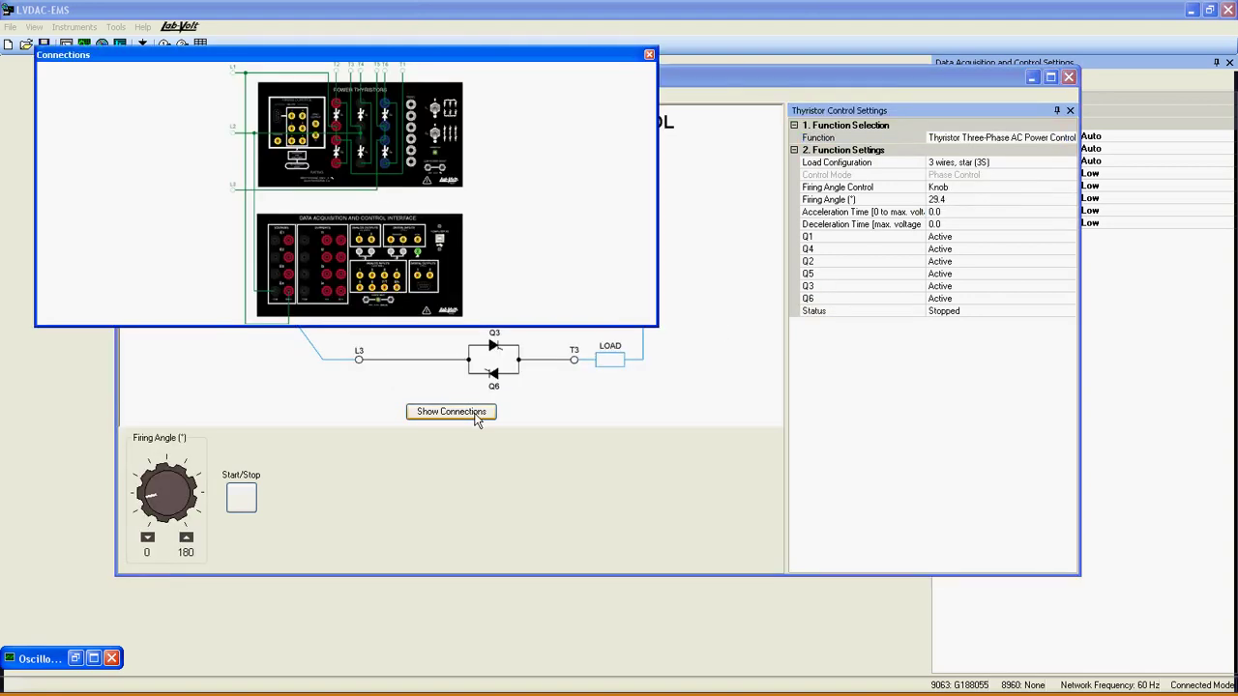
pyautogui.moveTo(653, 327); pyautogui.dragTo(774, 433)
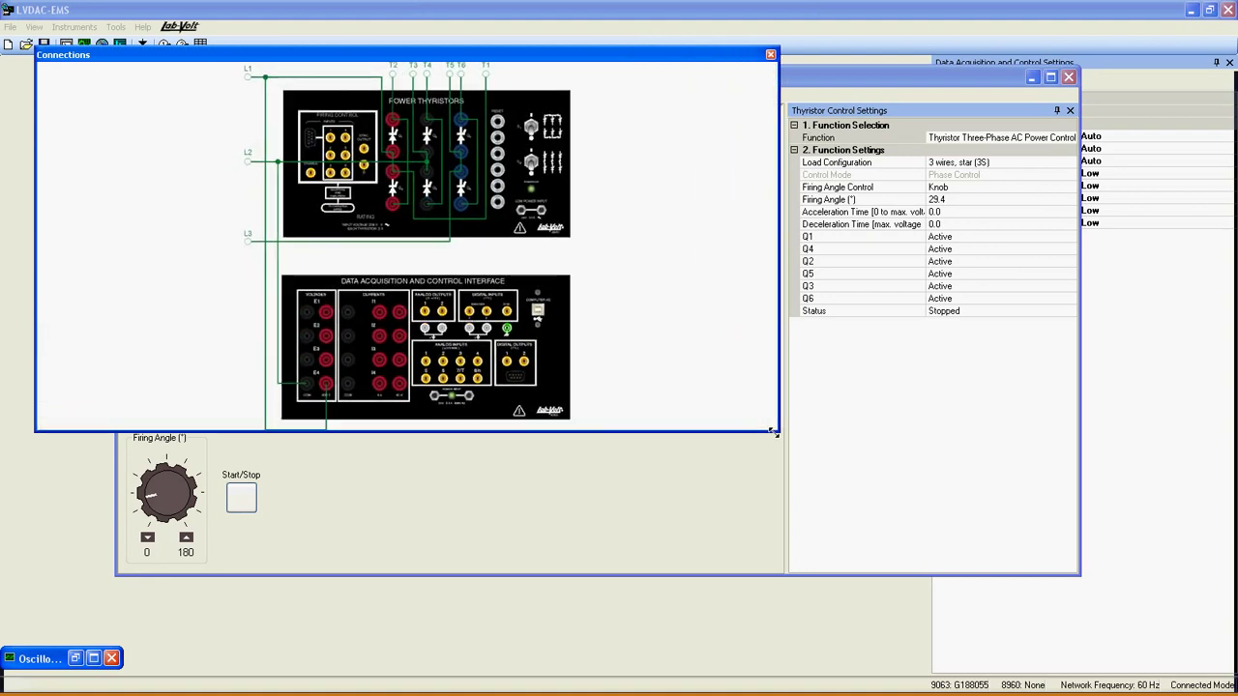
pyautogui.click(771, 55)
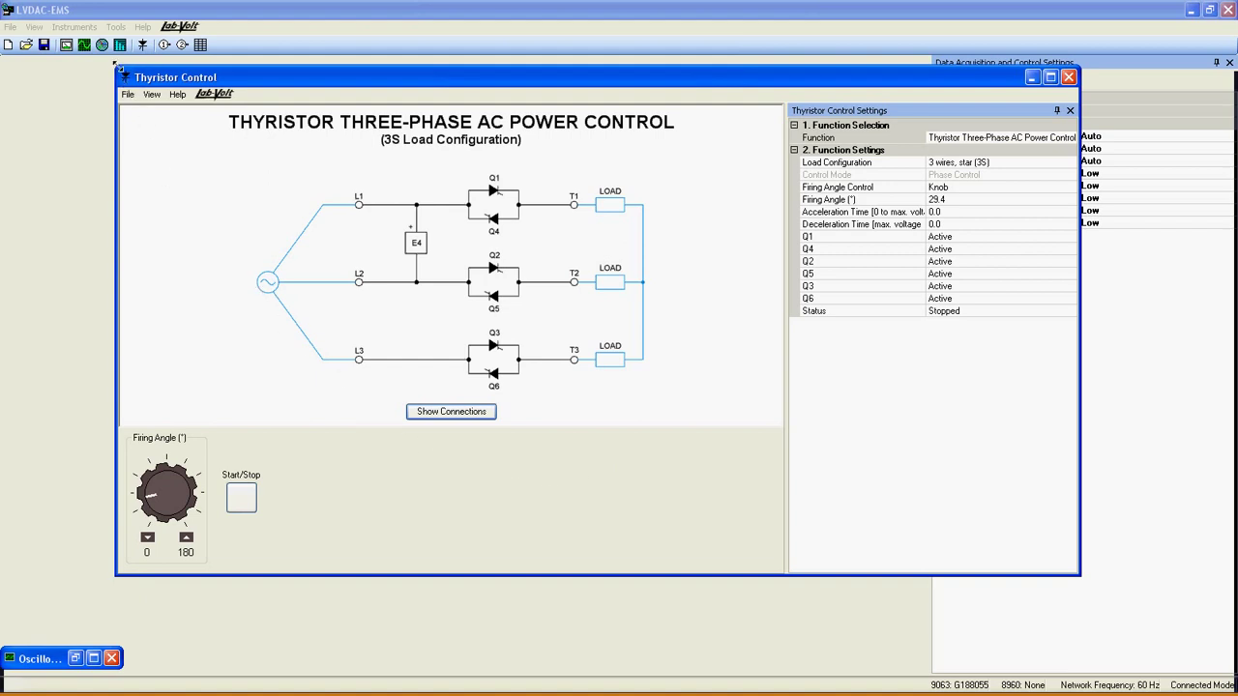
# - Shrink the Thyristor Control window, restore the oscilloscope, and lower the firing angle to 11.5°
pyautogui.moveTo(114, 65); pyautogui.dragTo(684, 92)
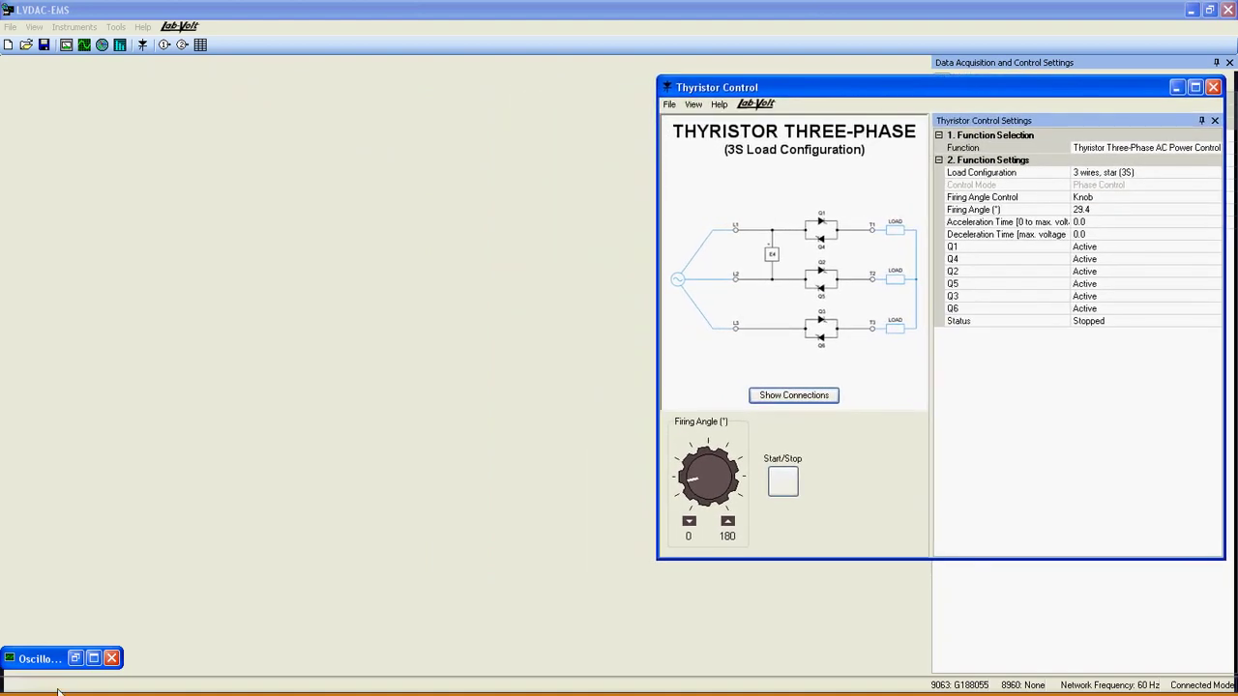
pyautogui.doubleClick(58, 659)
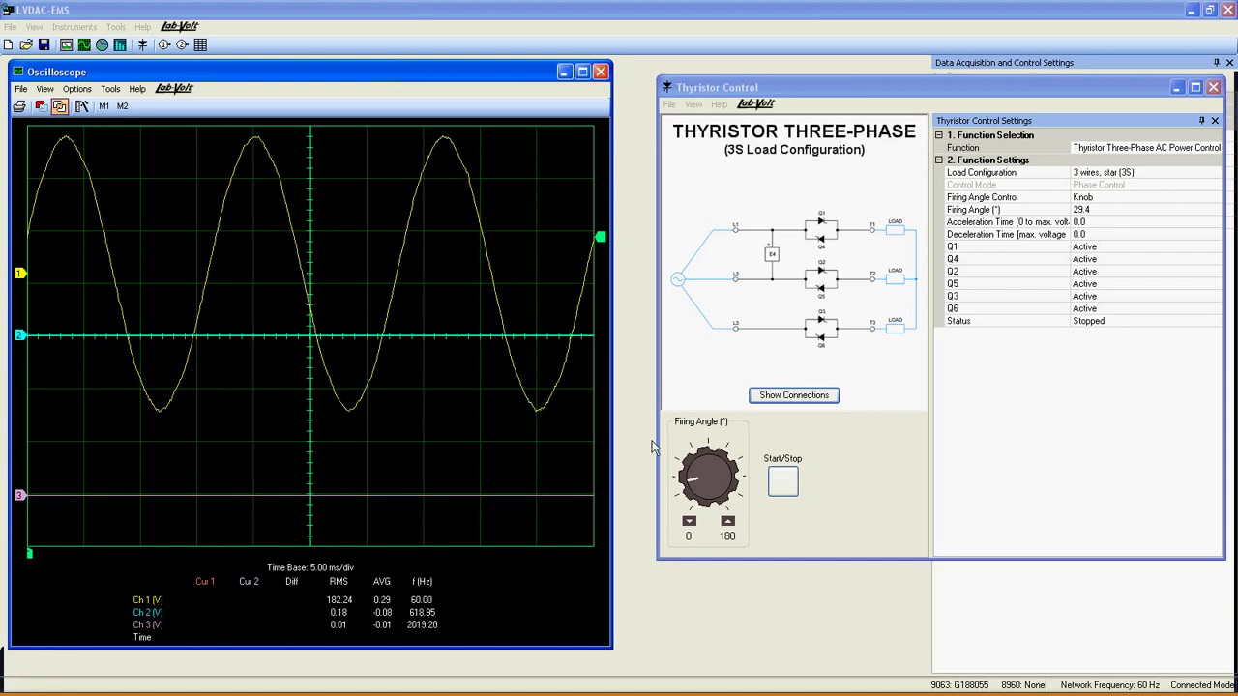
pyautogui.click(687, 490)
pyautogui.moveTo(687, 490); pyautogui.dragTo(686, 498)
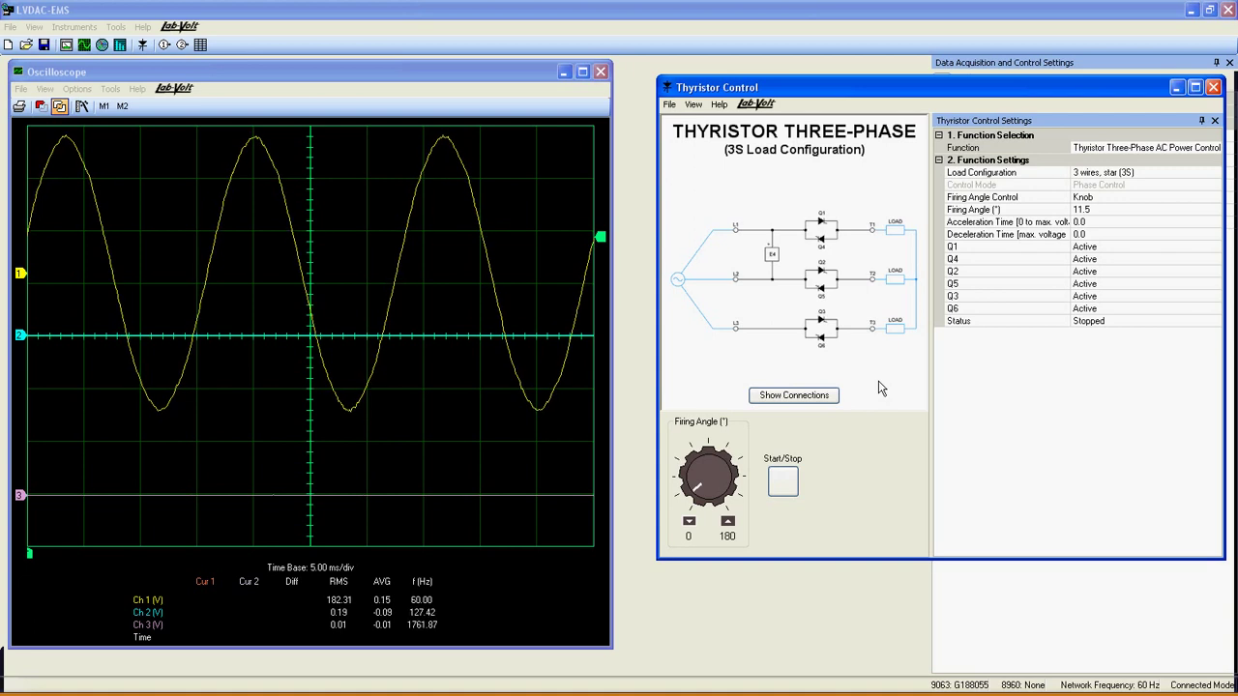
pyautogui.click(1187, 173)
pyautogui.click(1213, 173)
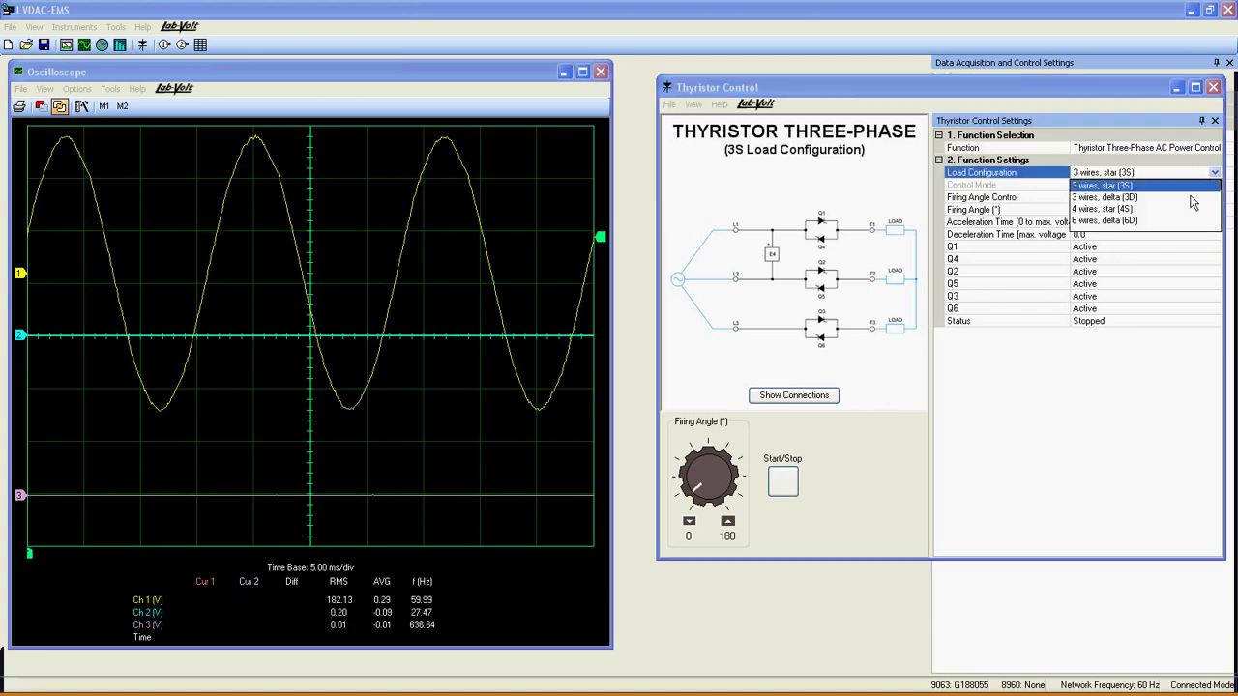
# - Keep the 3S load configuration and start the controller at 11.5° firing angle
pyautogui.click(1127, 188)
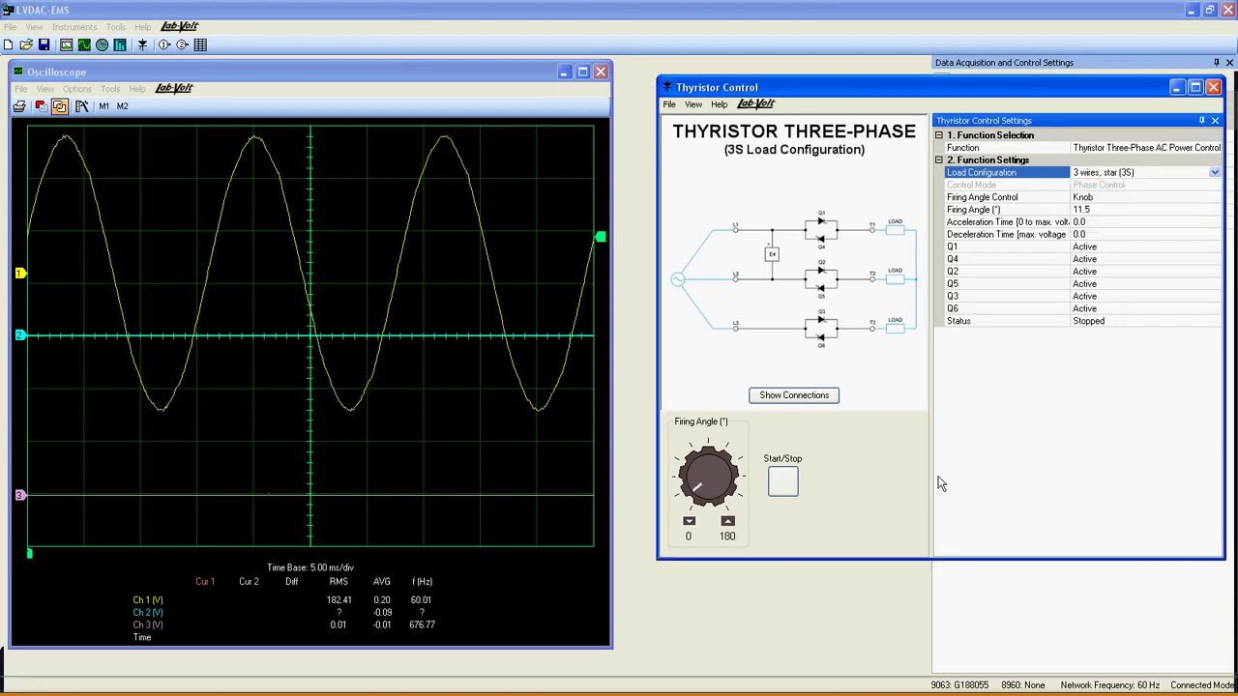
pyautogui.click(784, 480)
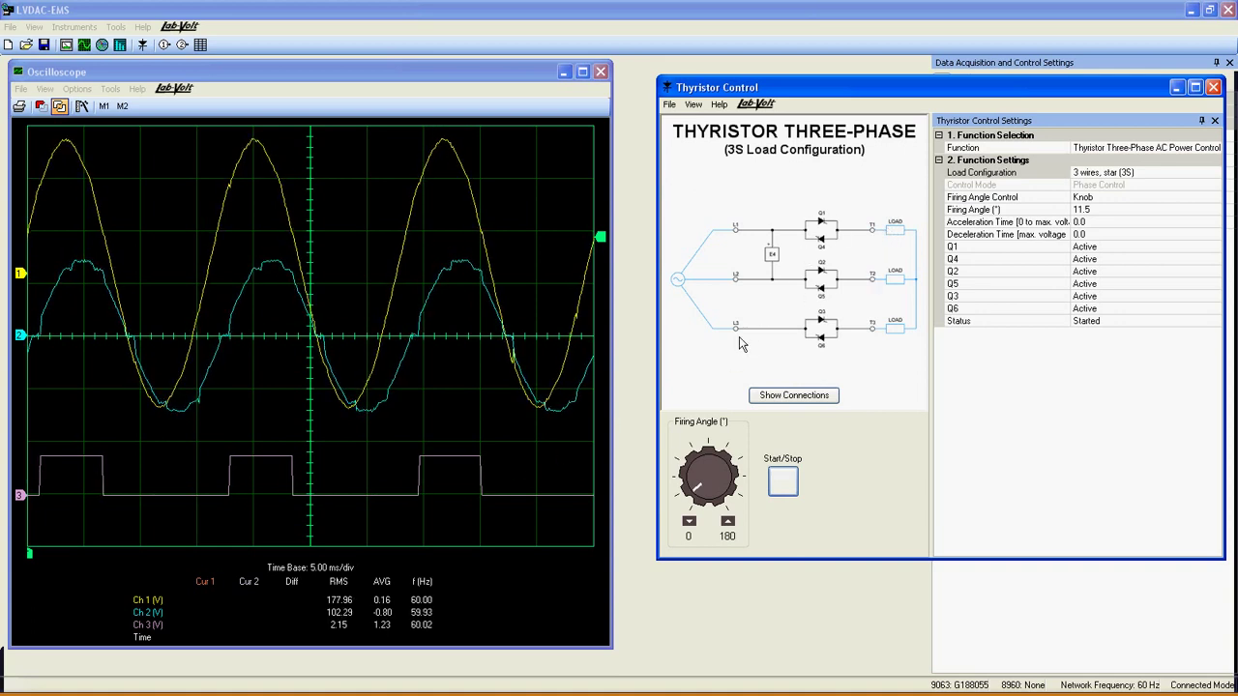
# - Sweep the firing angle knob up near 180° to chop the waveforms, then back to 0.0°
pyautogui.moveTo(696, 493)
pyautogui.mouseDown()
pyautogui.moveTo(692, 472)
pyautogui.moveTo(714, 459)
pyautogui.moveTo(735, 478)
pyautogui.moveTo(718, 497)
pyautogui.mouseUp()
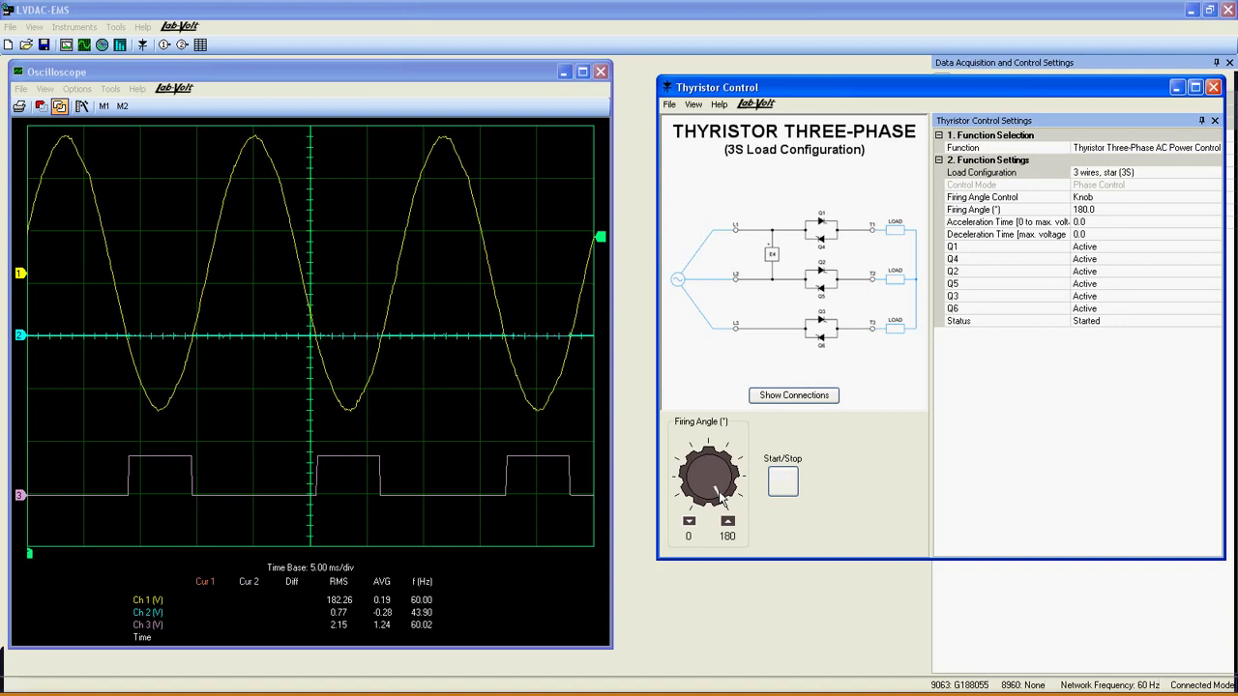
pyautogui.moveTo(723, 498); pyautogui.dragTo(688, 503)
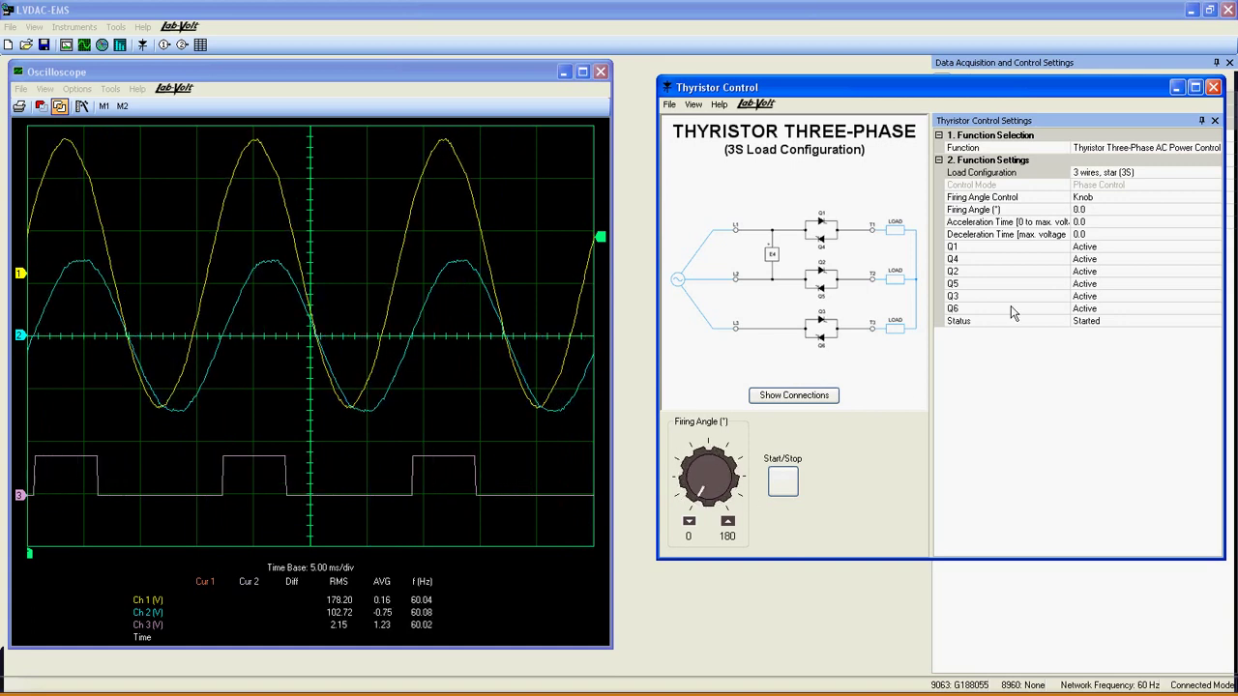
# - Set the acceleration time to 10
pyautogui.click(1102, 221)
pyautogui.doubleClick(1103, 221)
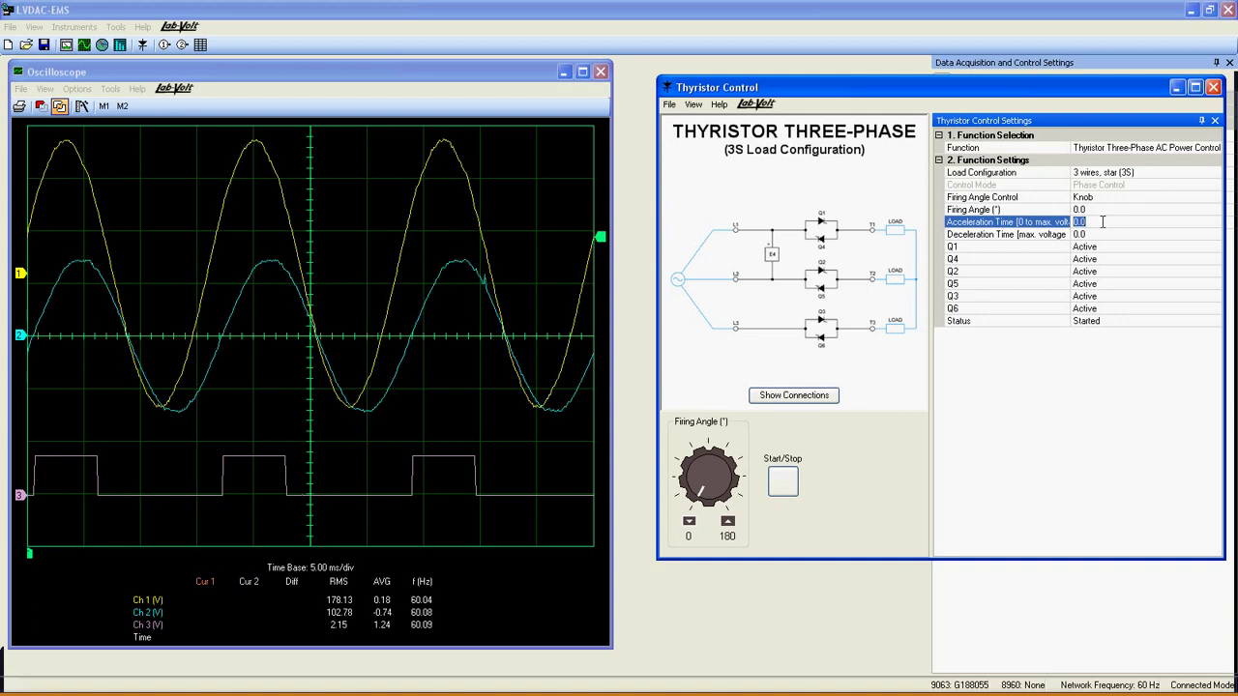
pyautogui.write('10')
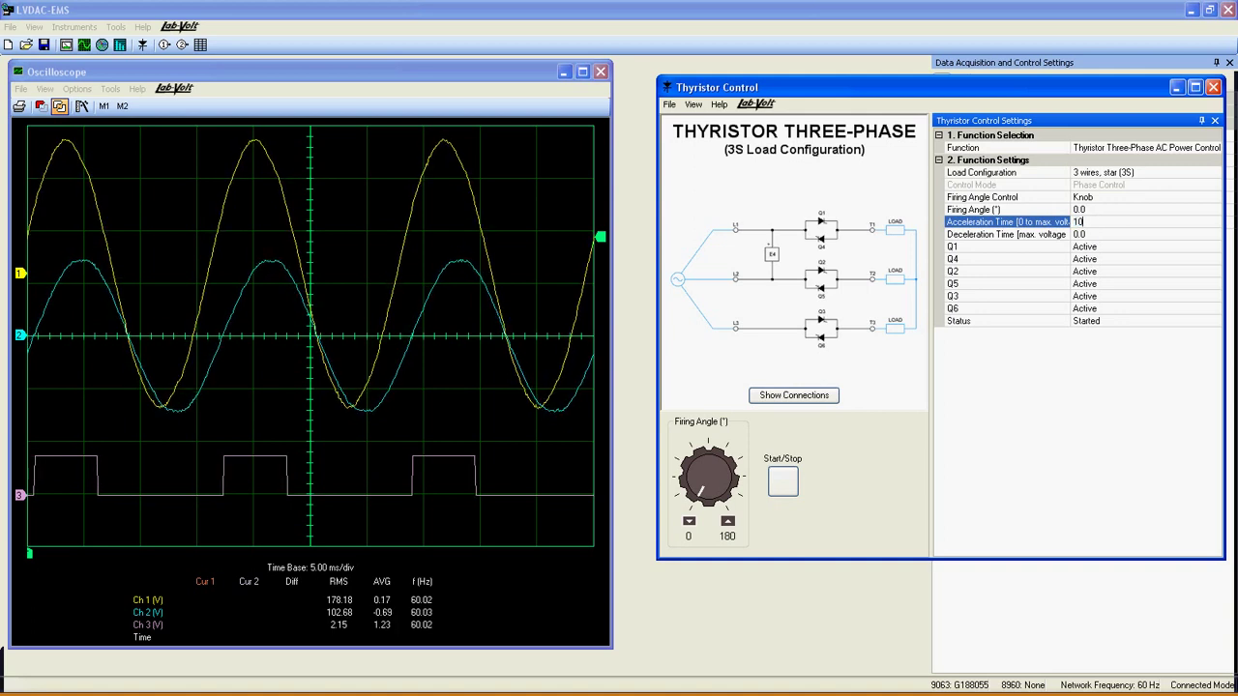
# - Enter a firing angle of 180°, then set it back to 0
pyautogui.doubleClick(1102, 209)
pyautogui.write('180')
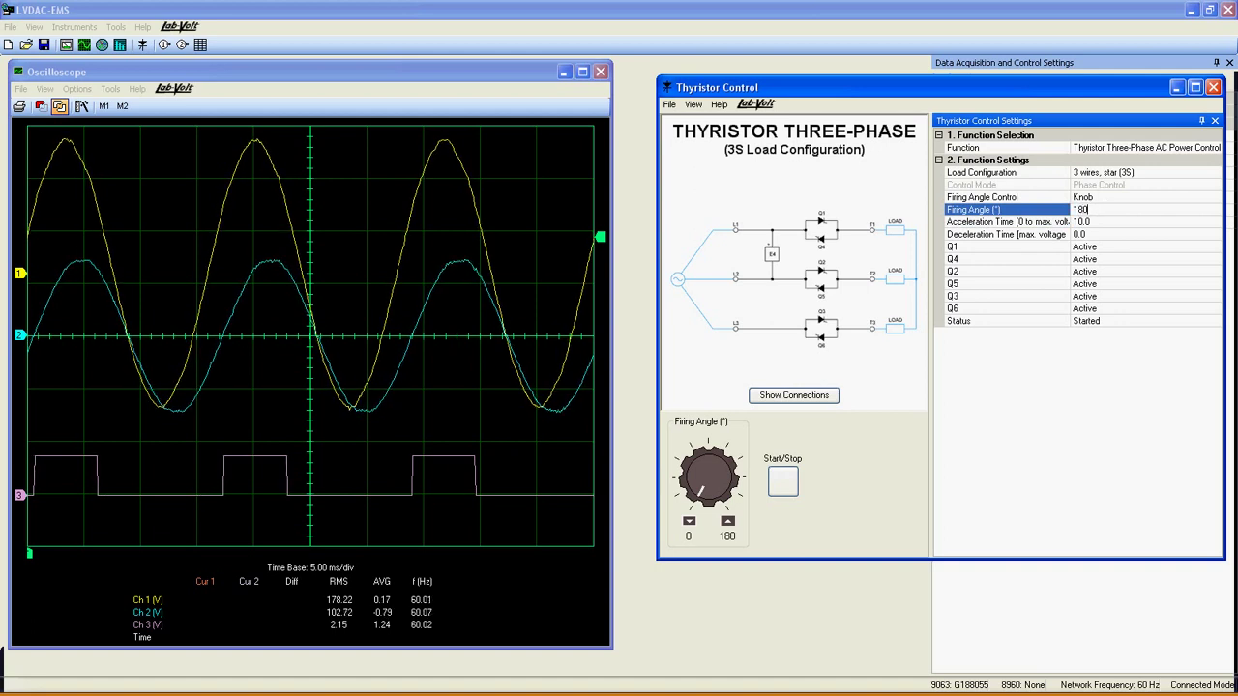
pyautogui.press('Return')
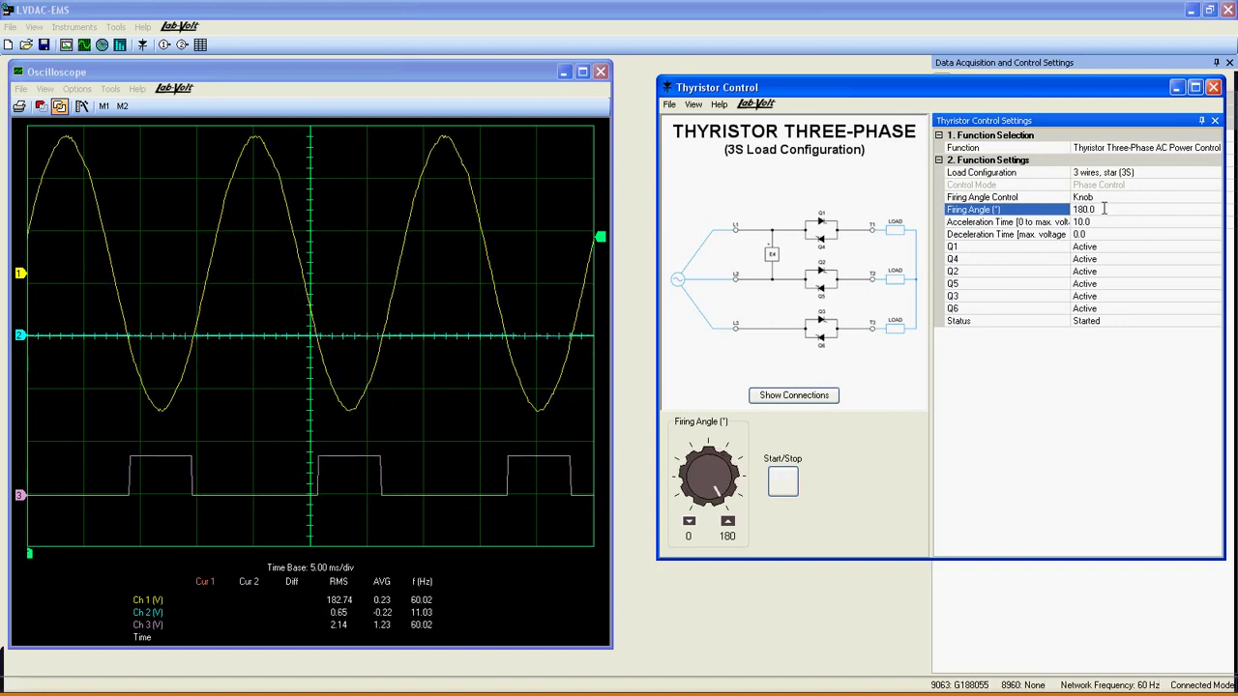
pyautogui.doubleClick(1102, 209)
pyautogui.write('0')
pyautogui.press('Return')
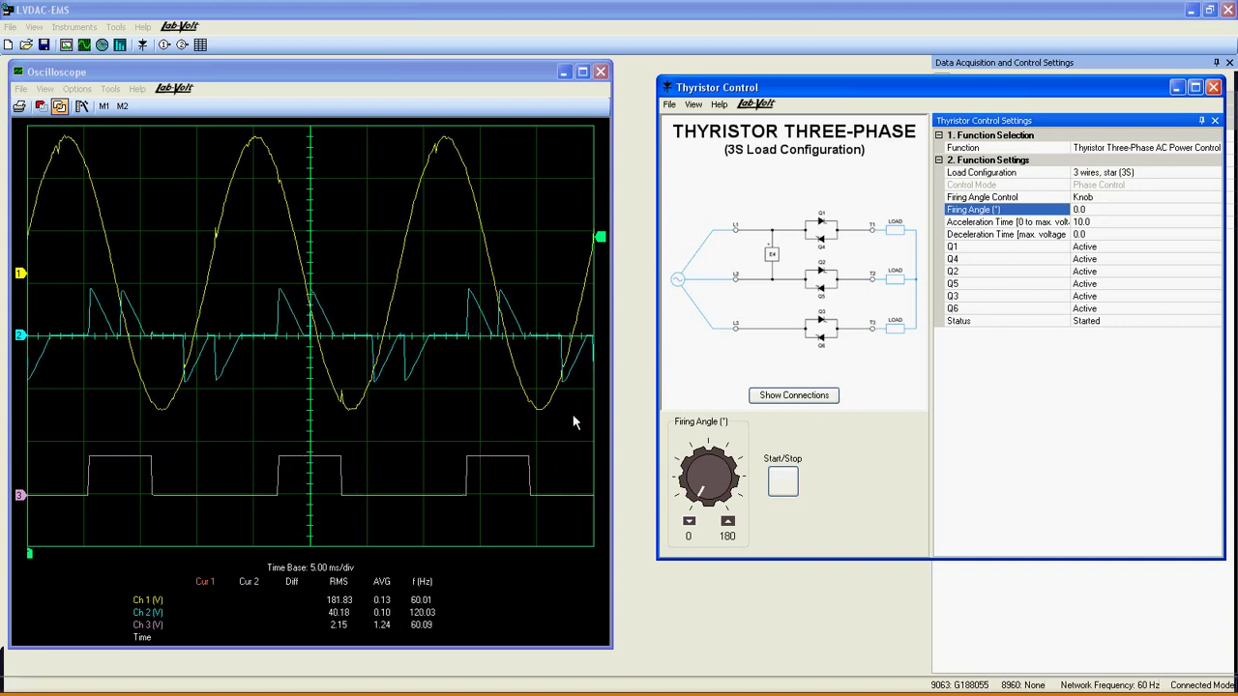
# - Stop the controller and switch the load configuration to 6 wires, delta (6D)
pyautogui.click(784, 484)
pyautogui.click(1205, 173)
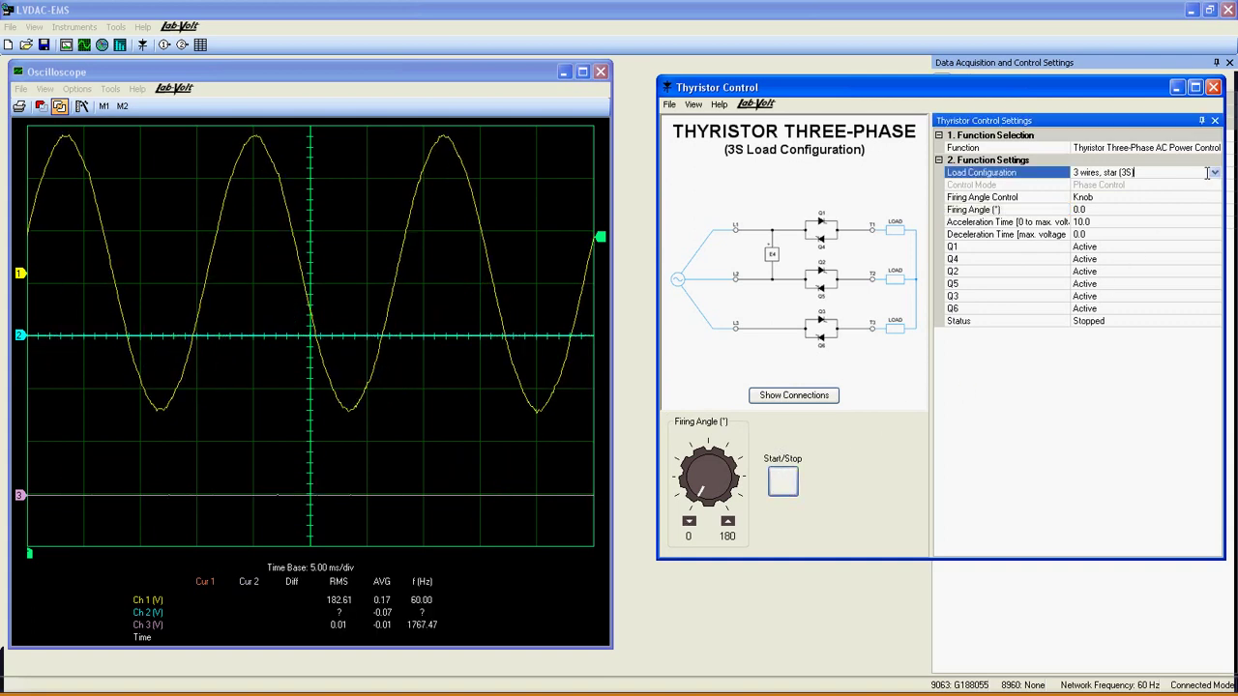
pyautogui.click(1213, 172)
pyautogui.click(1131, 222)
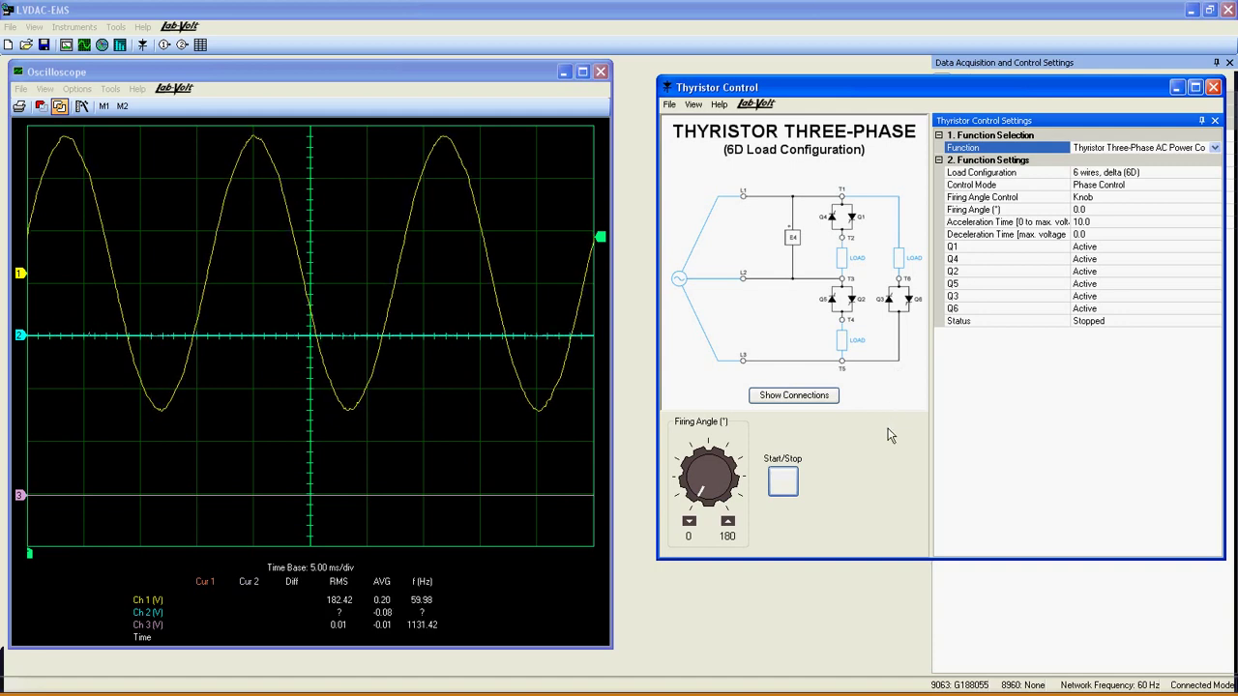
# - Start the 6D controller and sweep the firing angle up toward 160°, then back to 57.9°
pyautogui.click(782, 481)
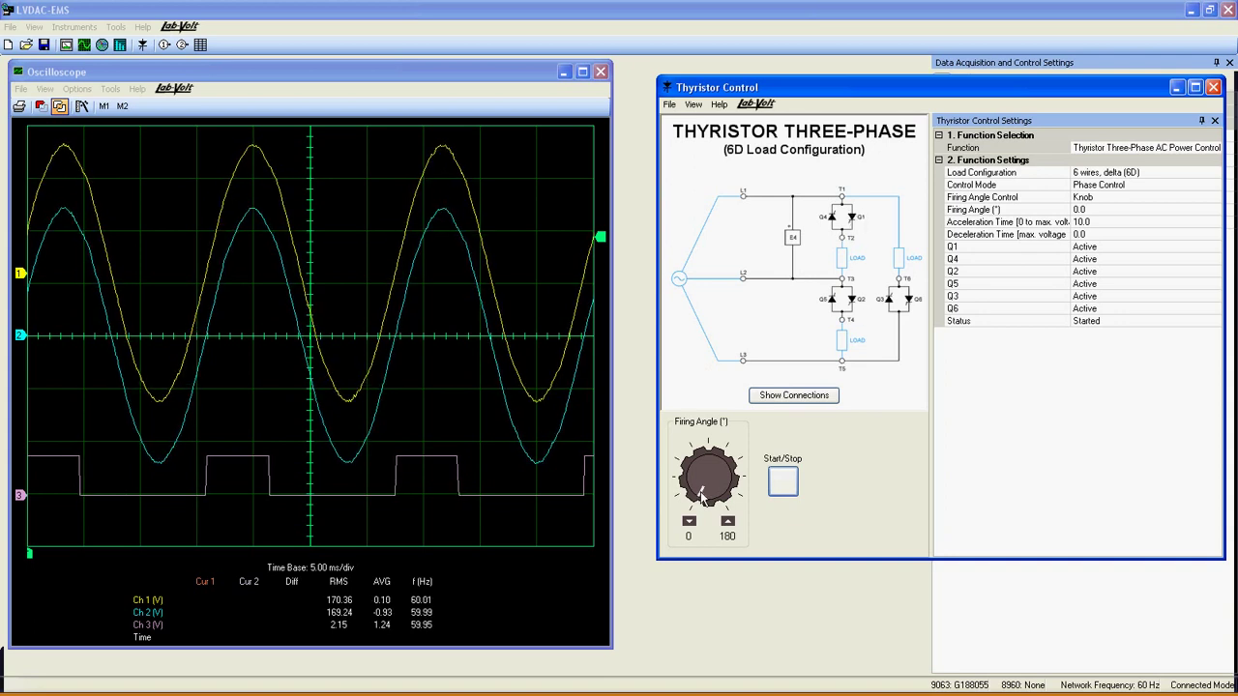
pyautogui.moveTo(703, 495); pyautogui.dragTo(727, 477)
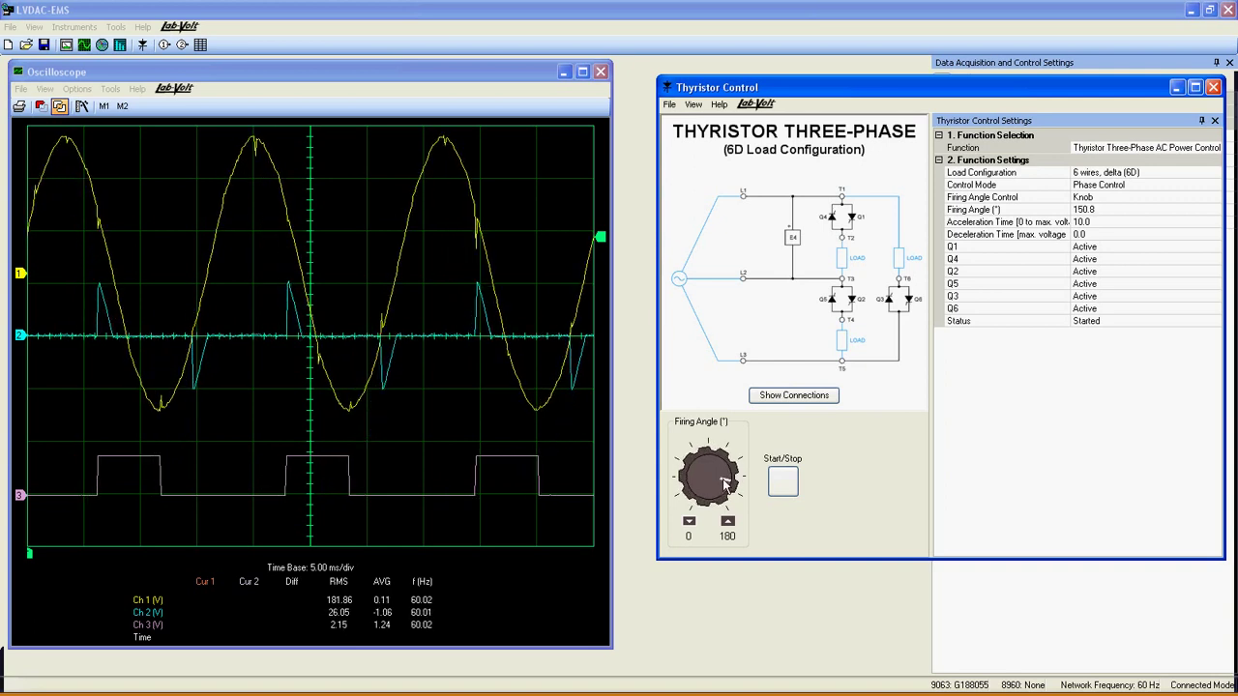
pyautogui.moveTo(723, 485); pyautogui.dragTo(725, 489)
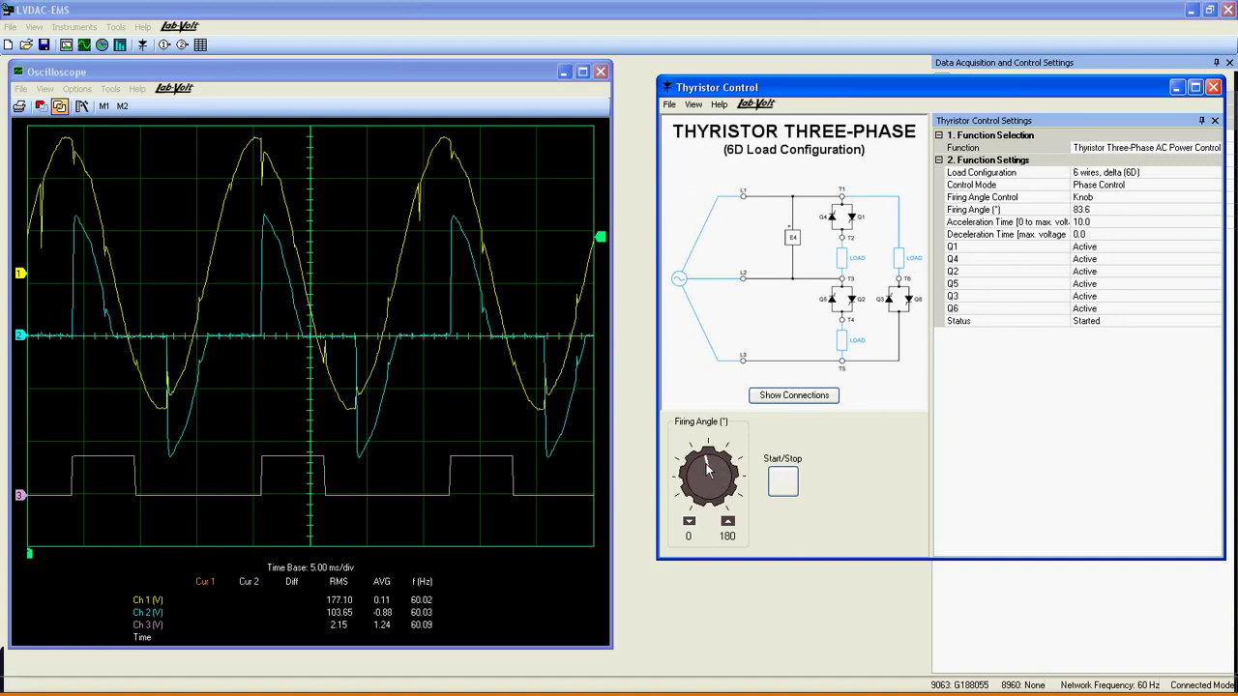
pyautogui.moveTo(700, 469)
pyautogui.mouseDown()
pyautogui.moveTo(684, 491)
pyautogui.moveTo(695, 469)
pyautogui.mouseUp()
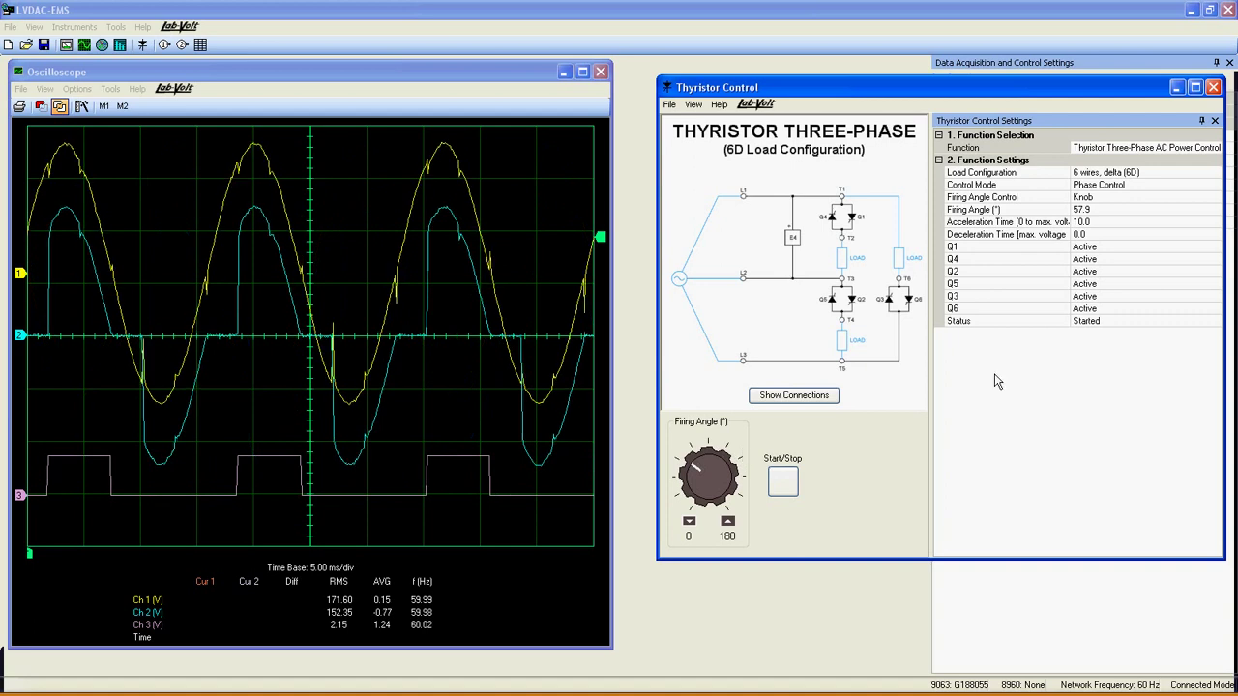
# - Keeping the 6D configuration, set the firing angle to 85.8° and stop the controller
pyautogui.click(1215, 186)
pyautogui.click(1215, 186)
pyautogui.click(1214, 172)
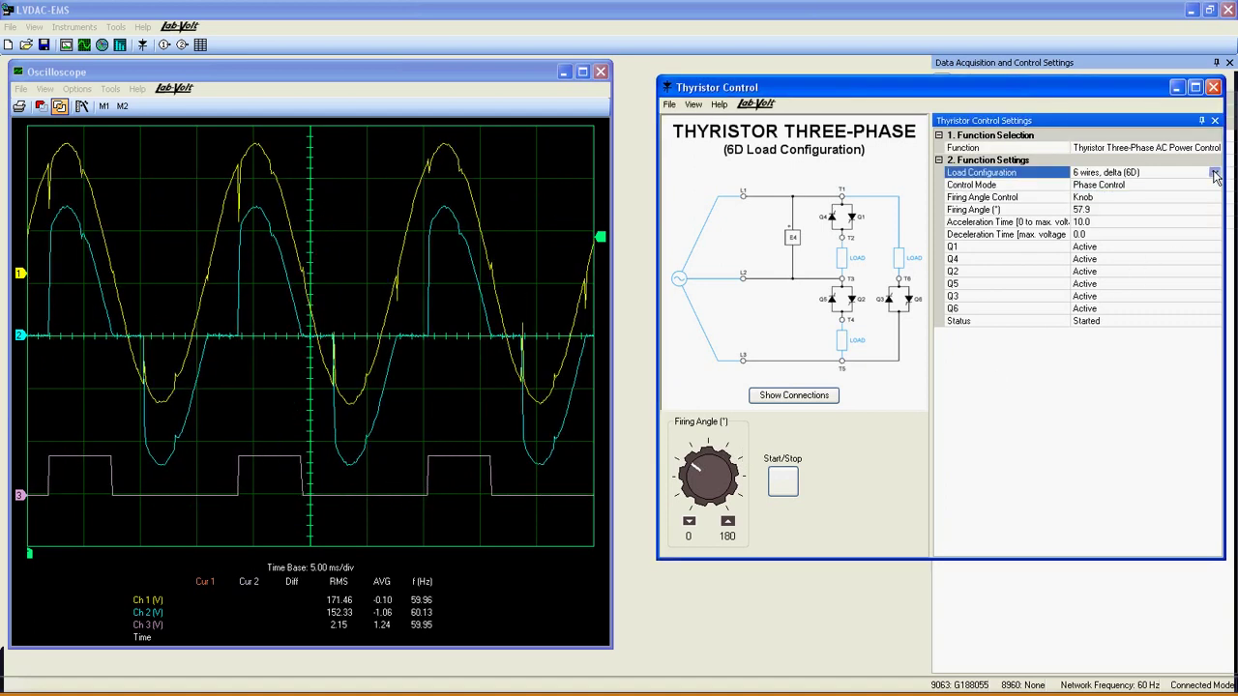
pyautogui.click(1215, 172)
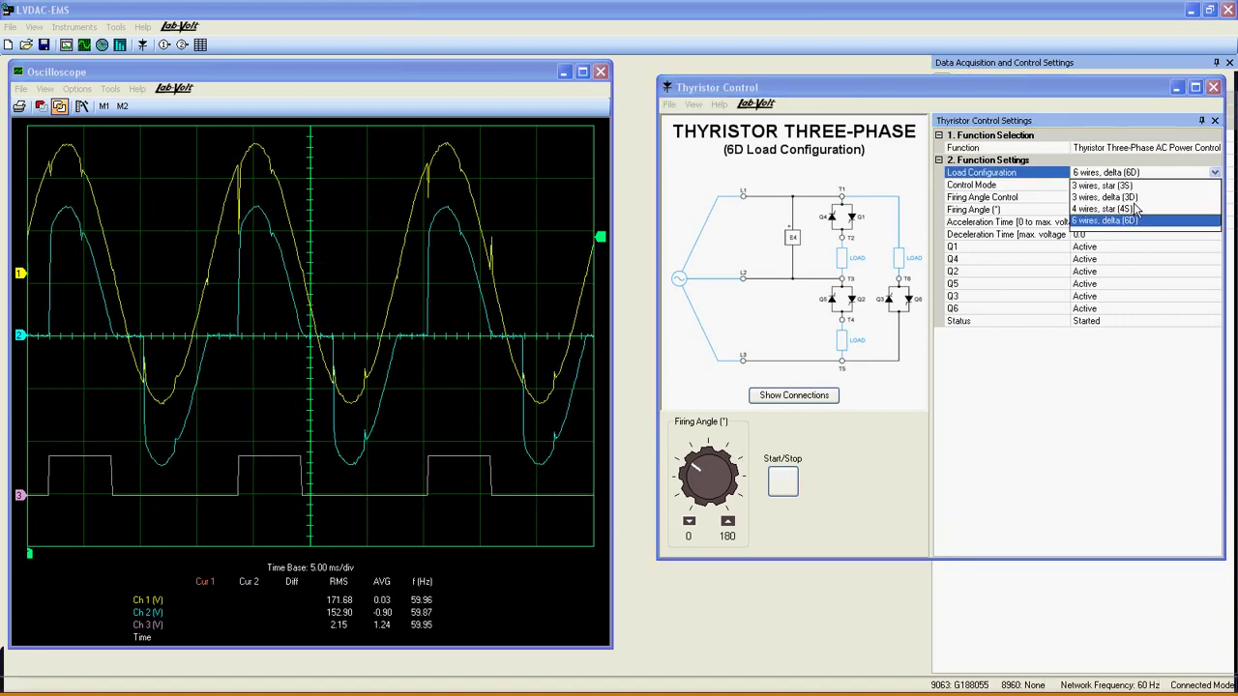
pyautogui.click(1135, 222)
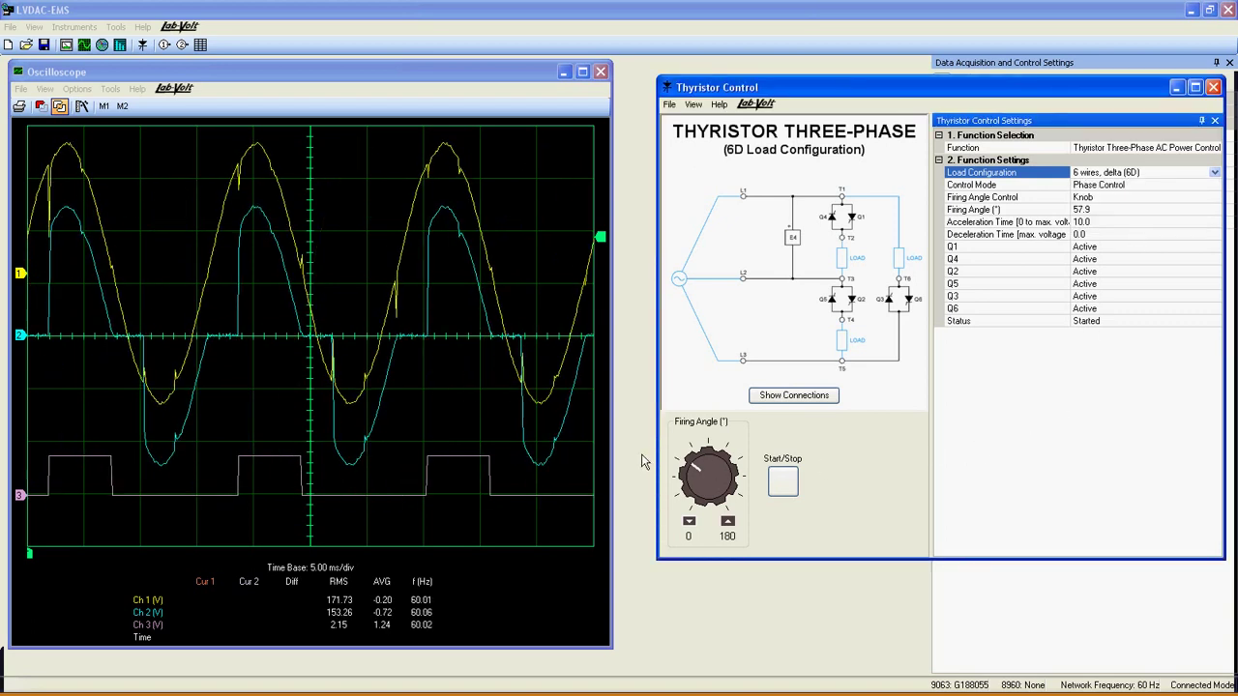
pyautogui.moveTo(689, 465); pyautogui.dragTo(713, 464)
pyautogui.click(782, 483)
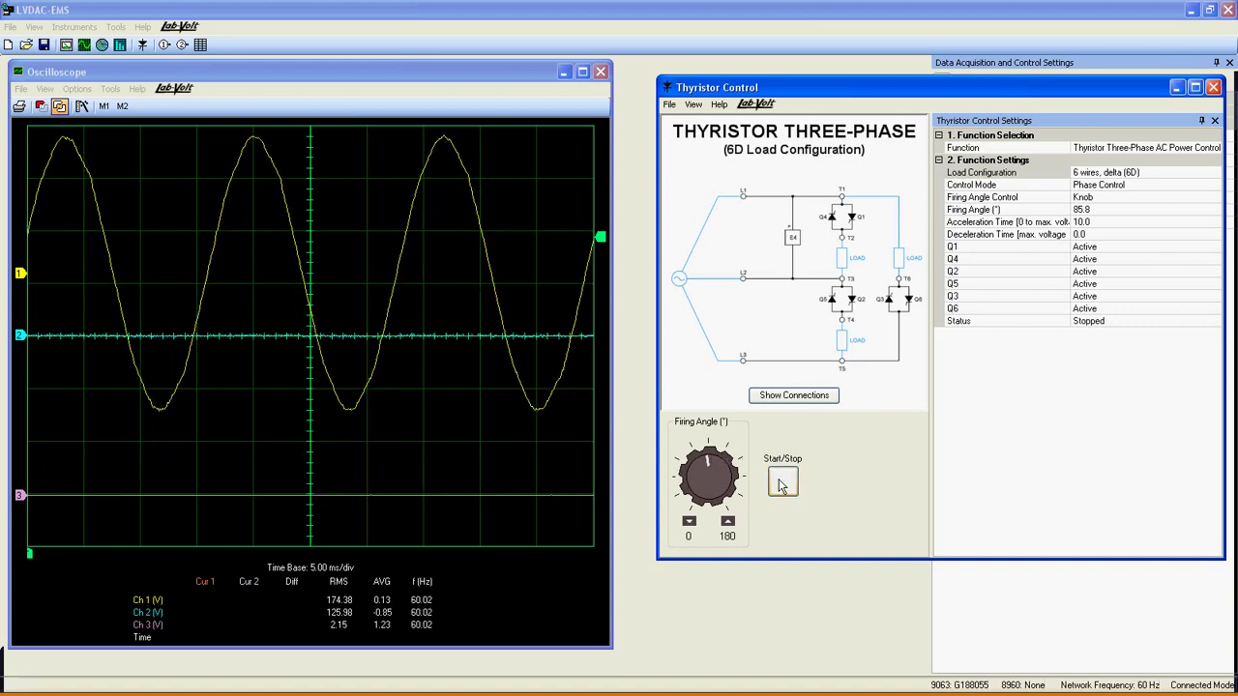